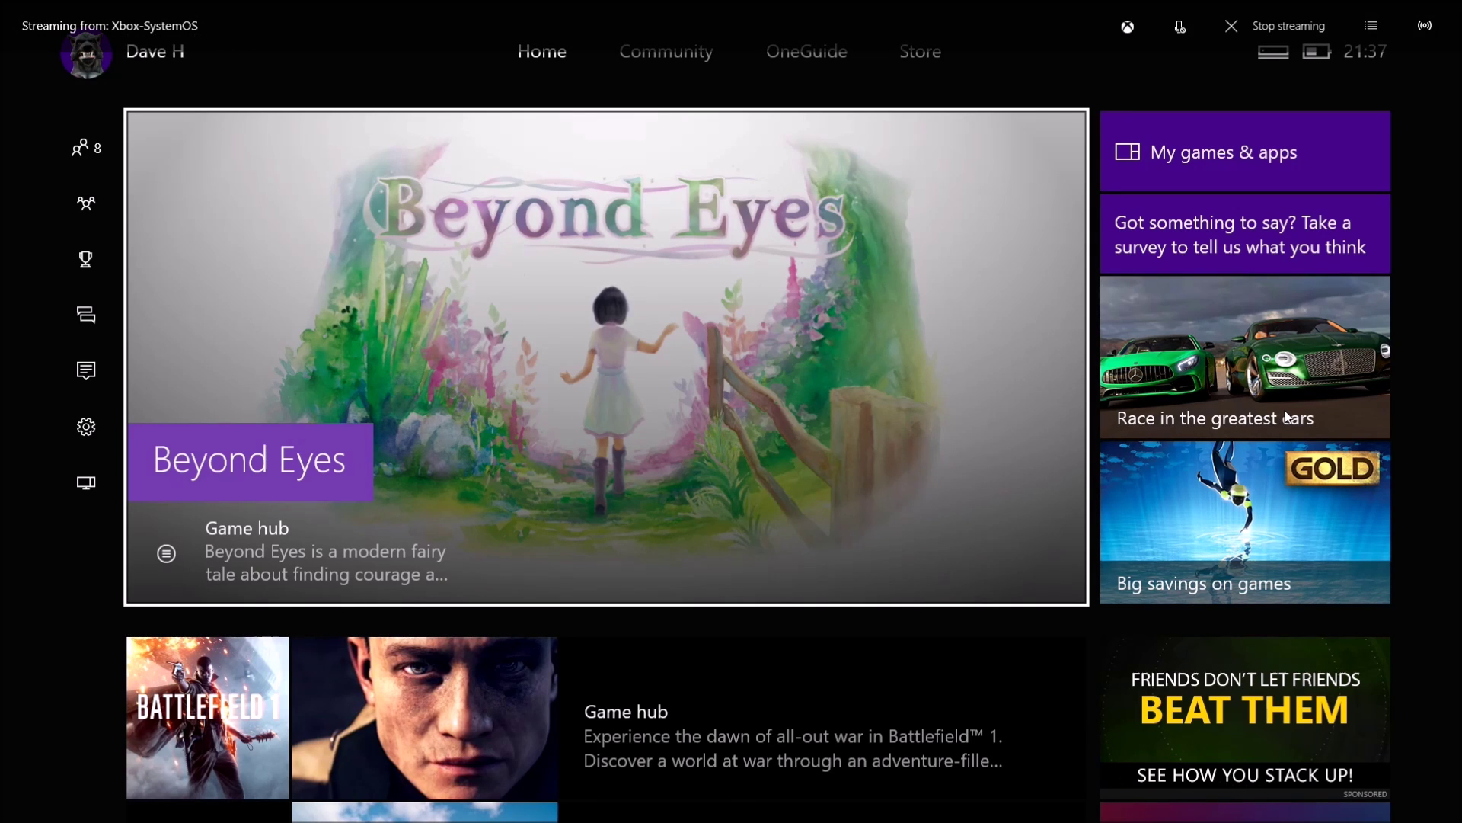
Go from the guide to Settings > All settings > Account > Family
{"action": "key", "text": "super"}
{"action": "key", "text": "Down"}
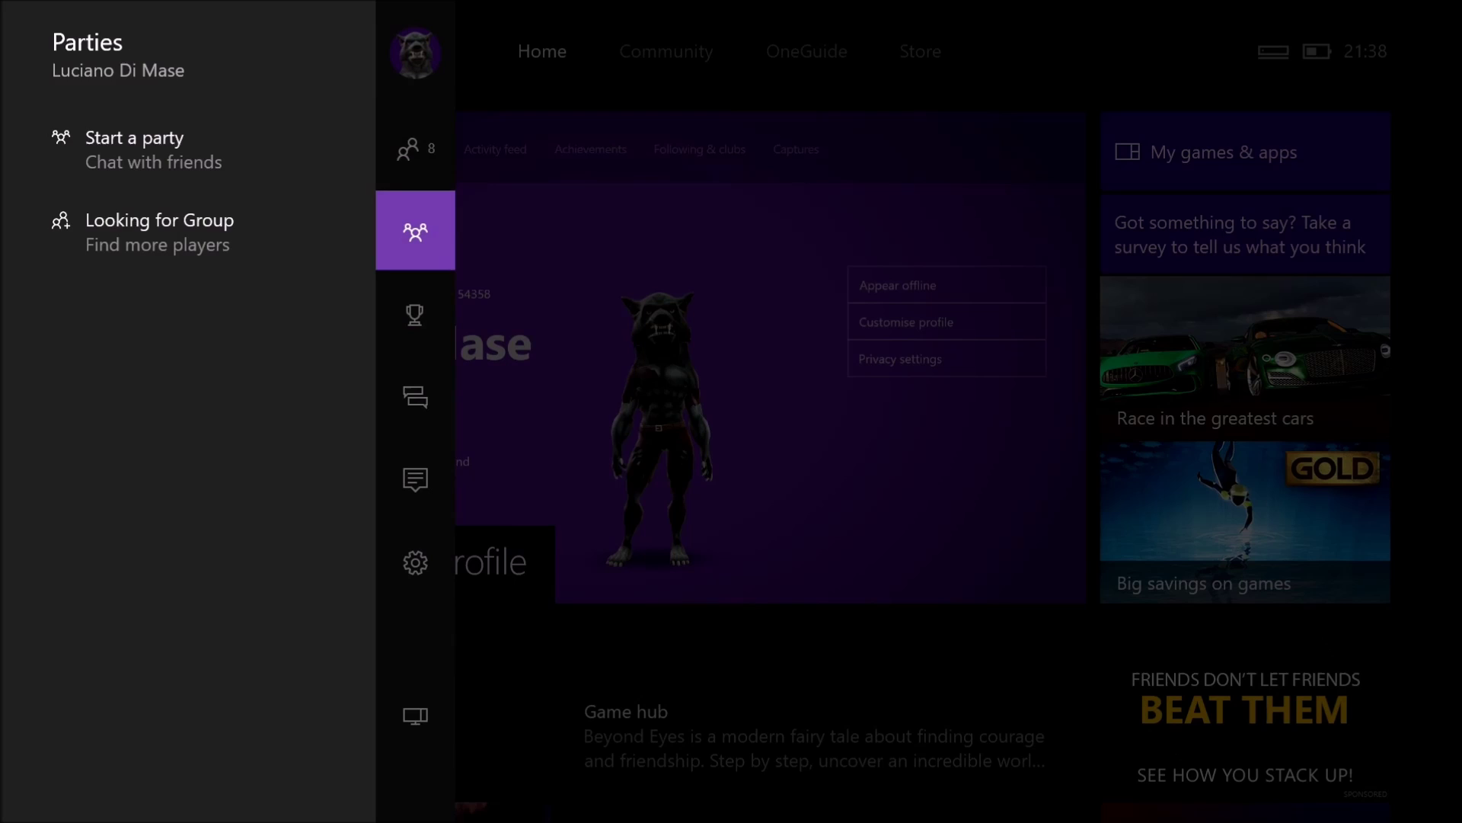
{"action": "key", "text": "Down"}
{"action": "key", "text": "Down"}
{"action": "key", "text": "Down"}
{"action": "key", "text": "Down"}
{"action": "key", "text": "Right"}
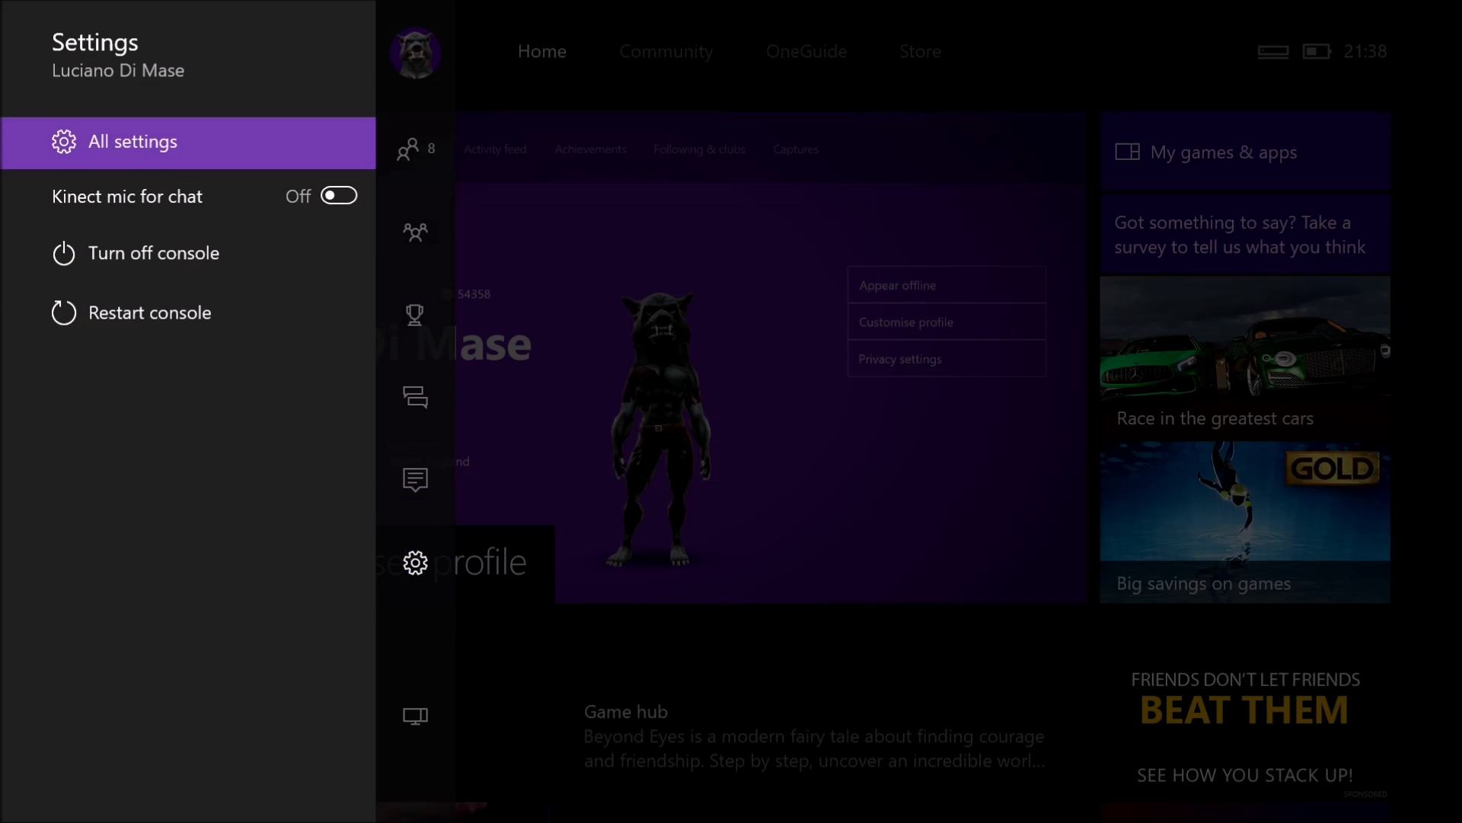
{"action": "key", "text": "Return"}
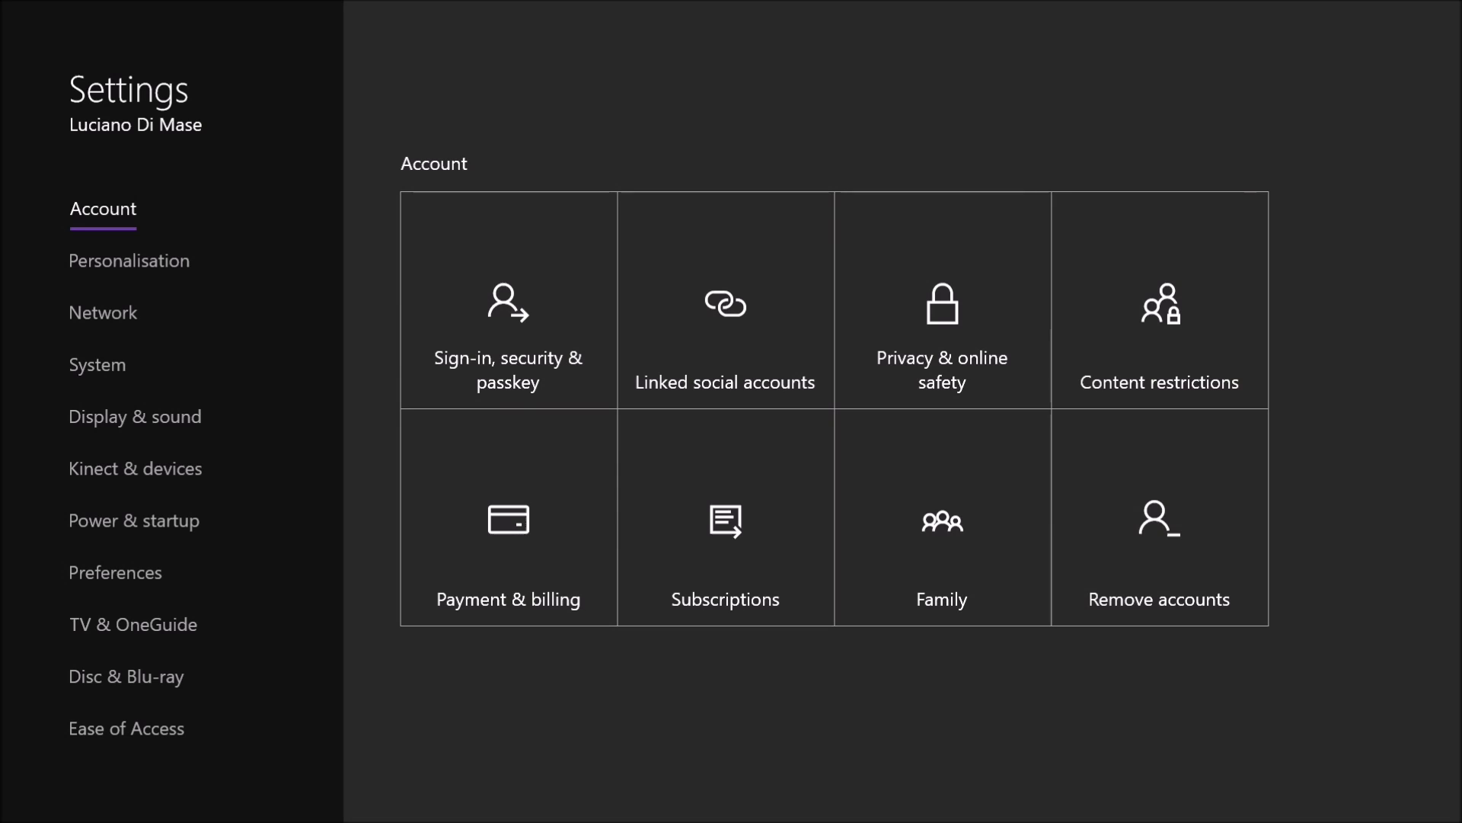
{"action": "key", "text": "Right"}
{"action": "key", "text": "Right"}
{"action": "key", "text": "Right"}
{"action": "key", "text": "Down"}
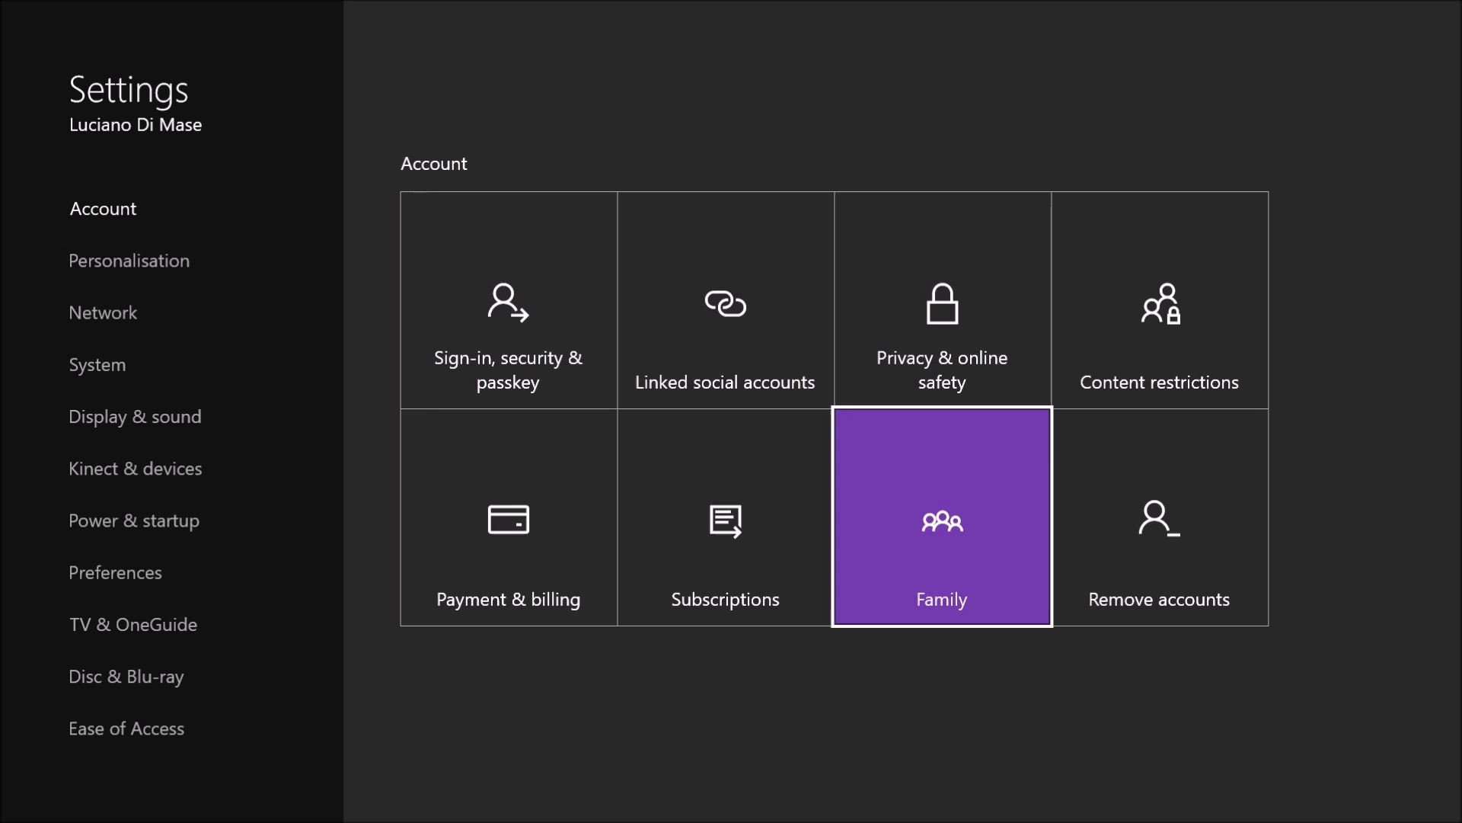
{"action": "key", "text": "Return"}
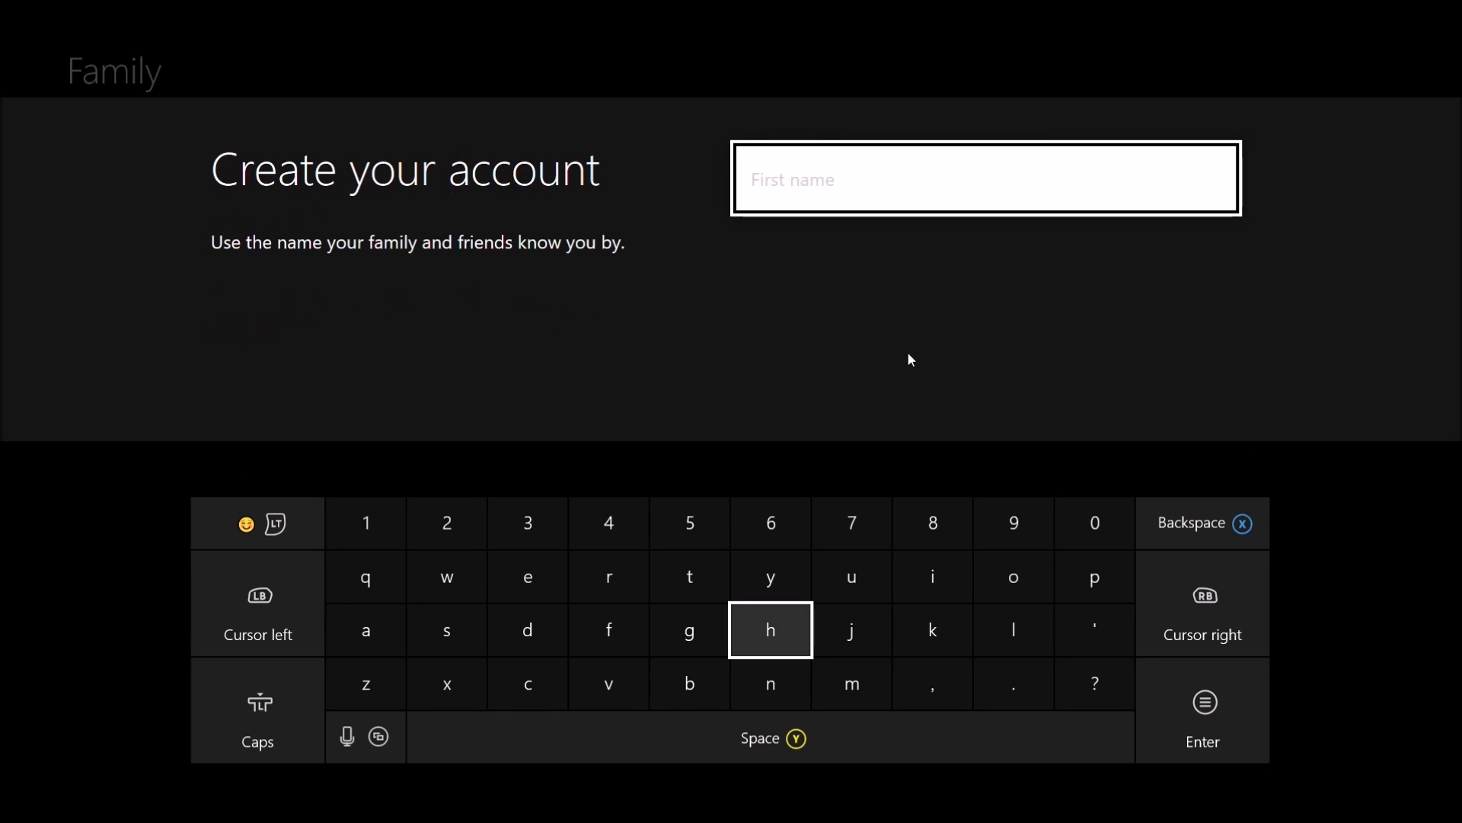
Enter the child's first name and surname for the new account
{"action": "type", "text": "b"}
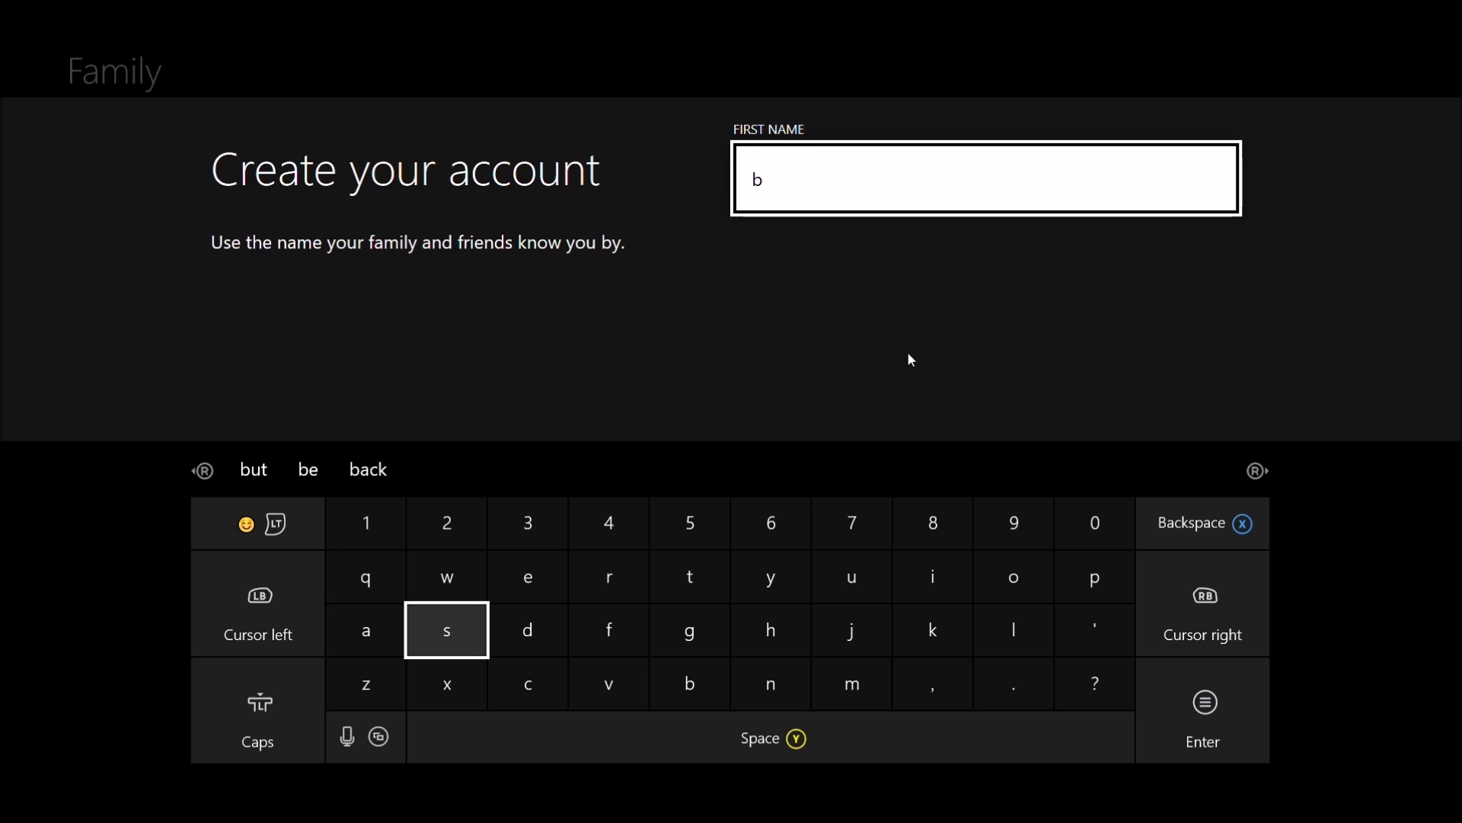
{"action": "type", "text": "aby "}
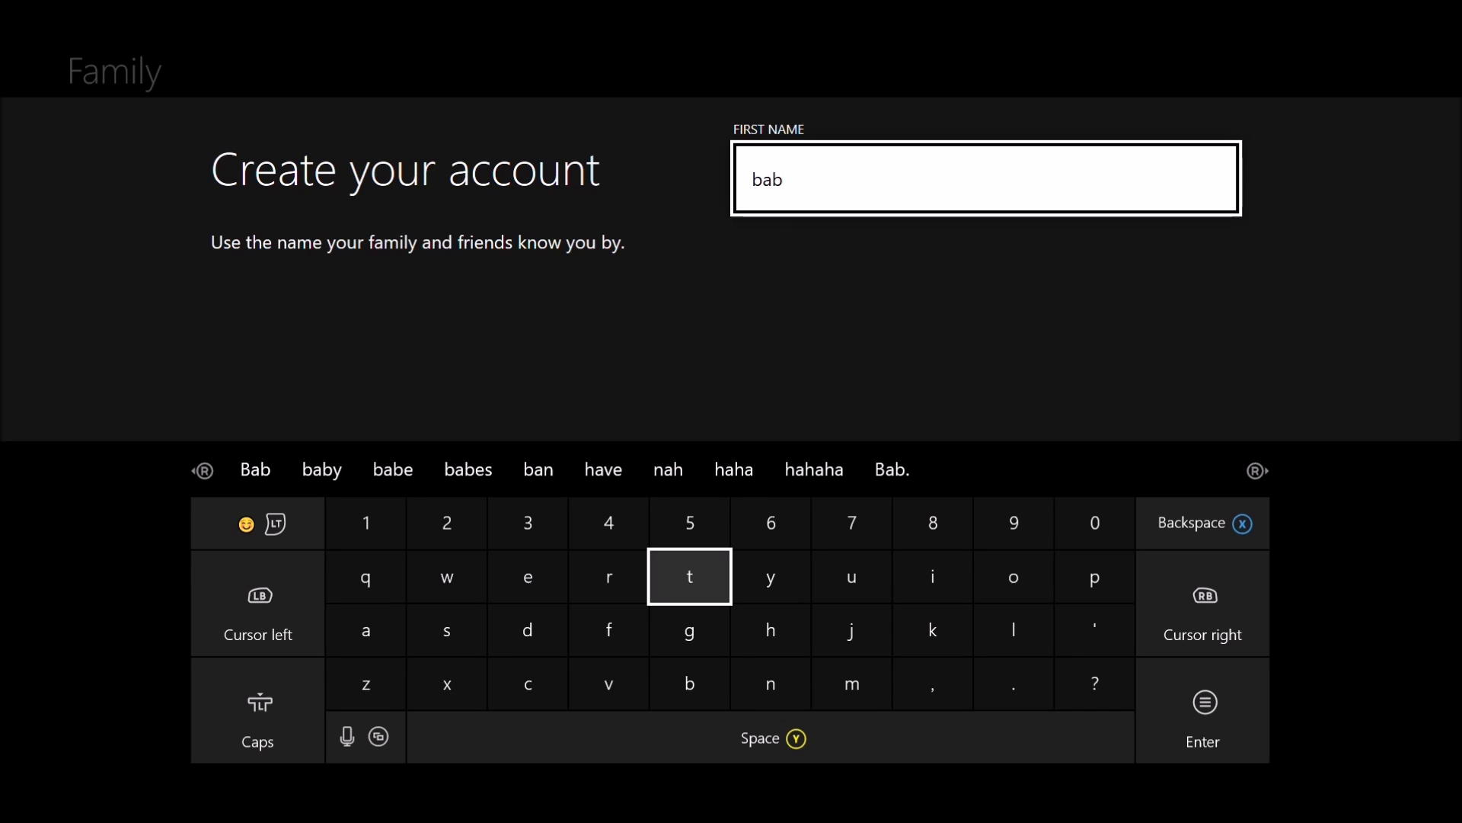
{"action": "type", "text": "d"}
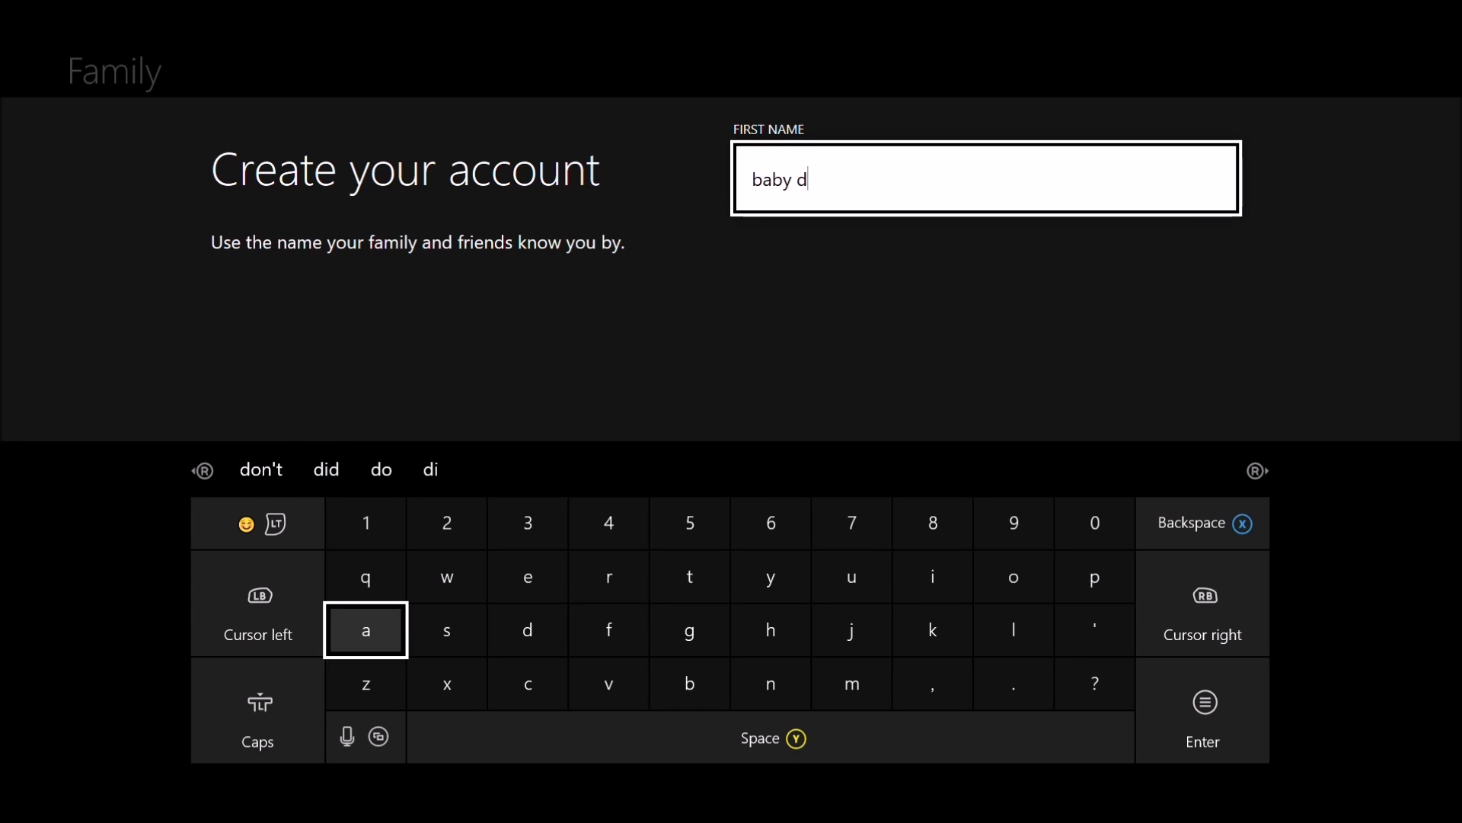
{"action": "type", "text": "av"}
{"action": "key", "text": "Return"}
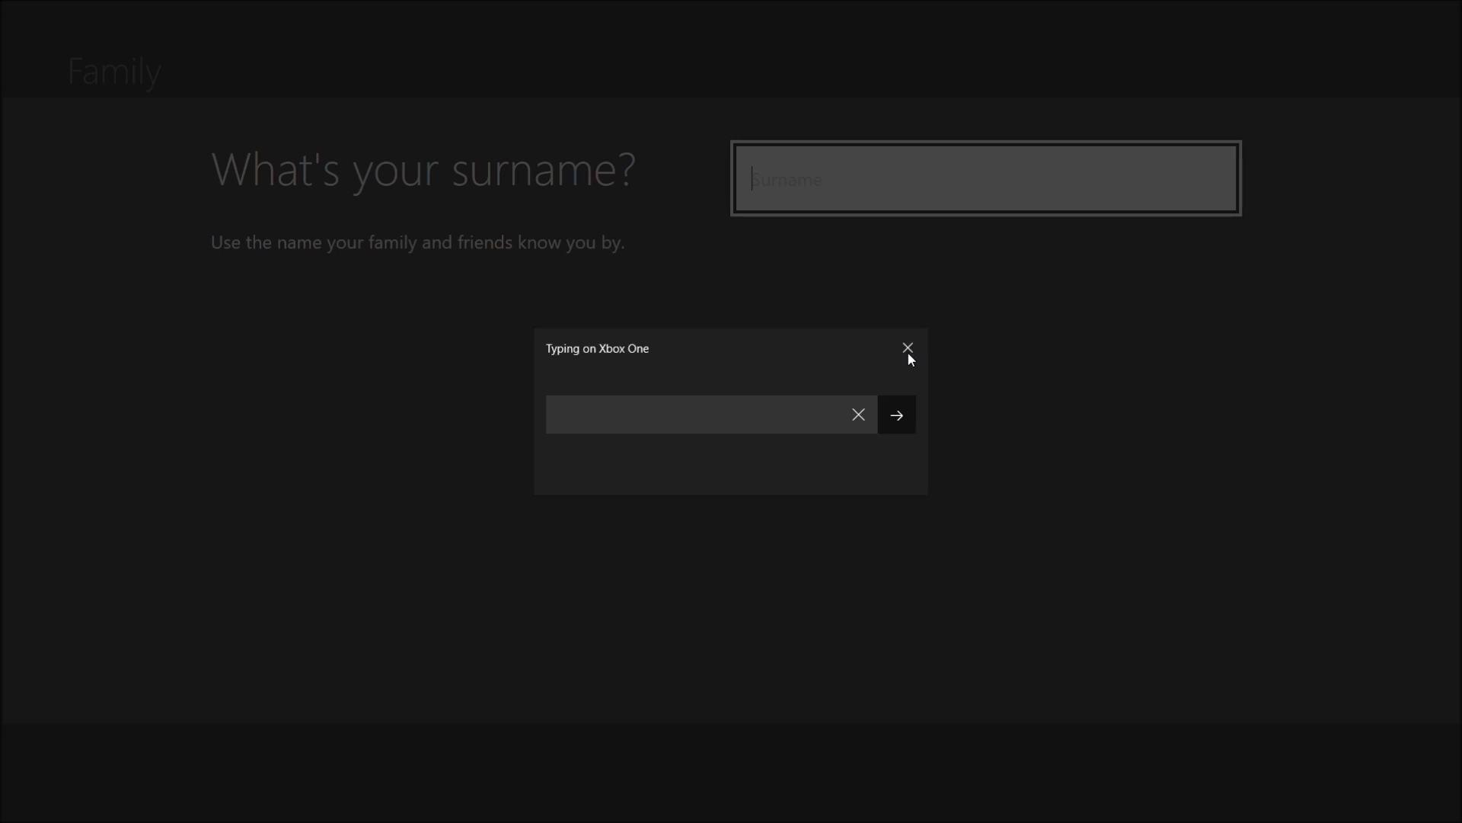
{"action": "left_click", "coordinate": [907, 351]}
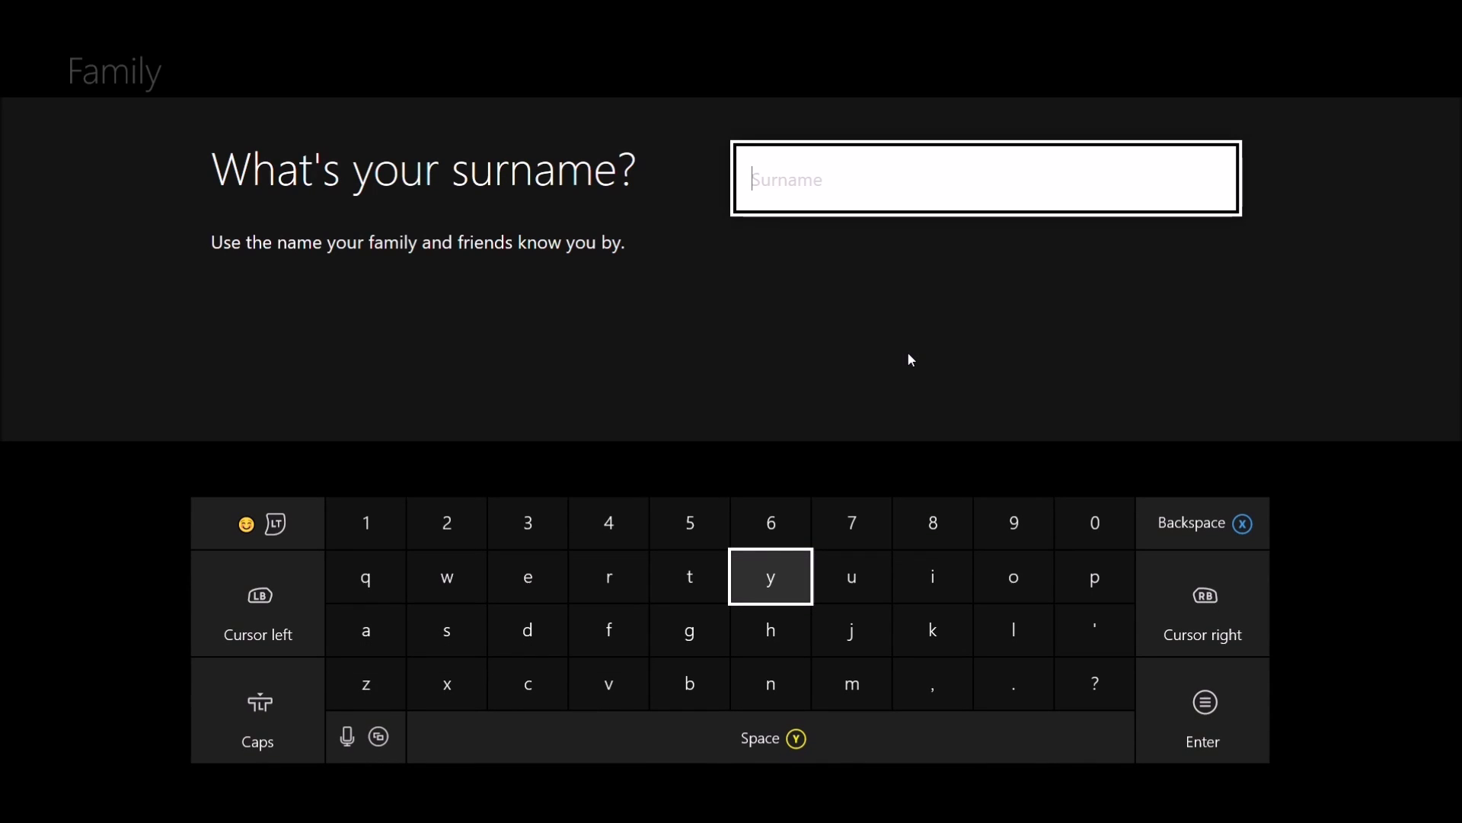
{"action": "type", "text": "h"}
{"action": "key", "text": "Return"}
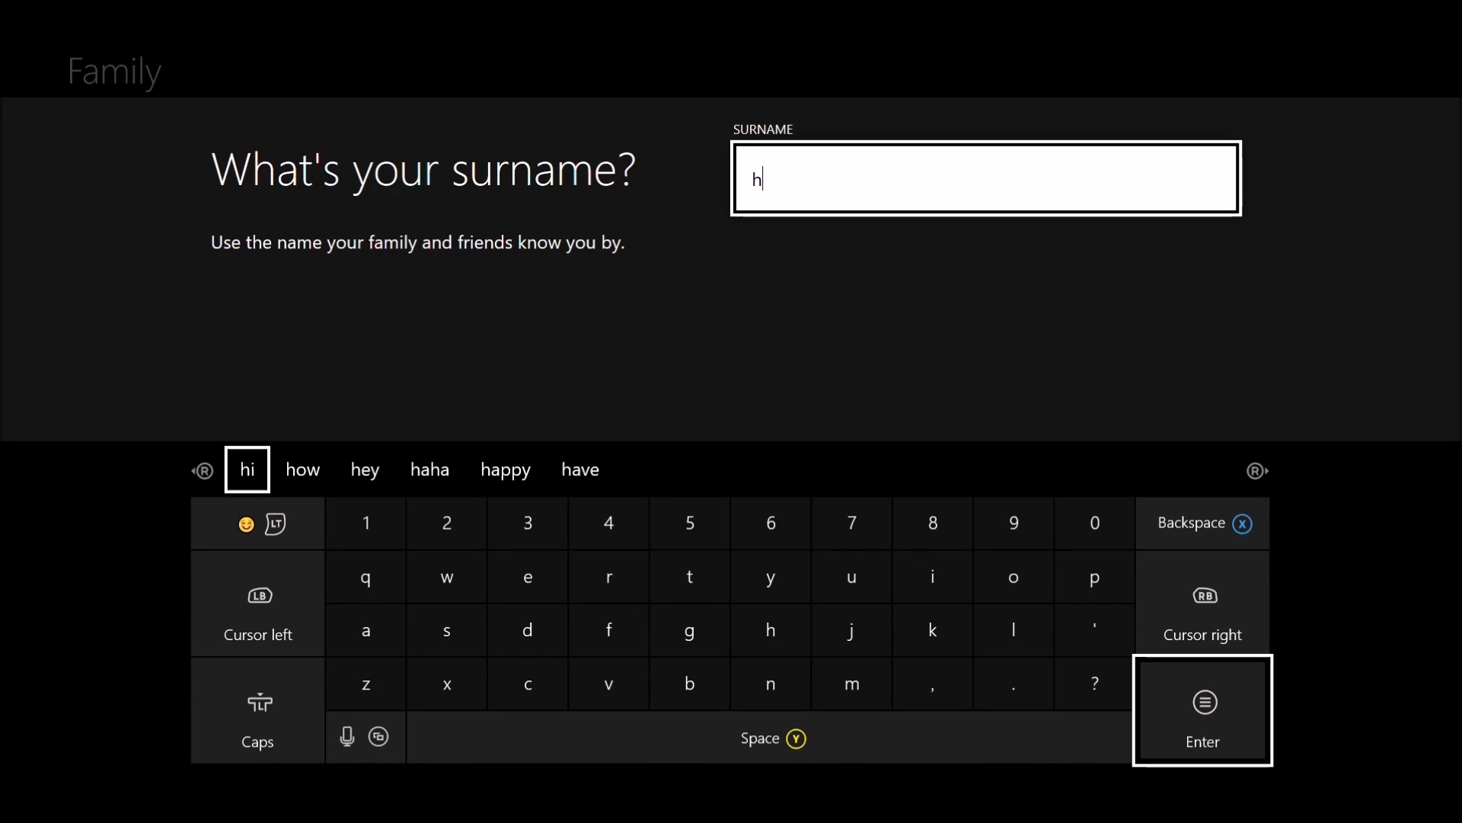
Enter the new account's password with the on-screen keyboard
{"action": "key", "text": "Left"}
{"action": "key", "text": "Left"}
{"action": "key", "text": "Left"}
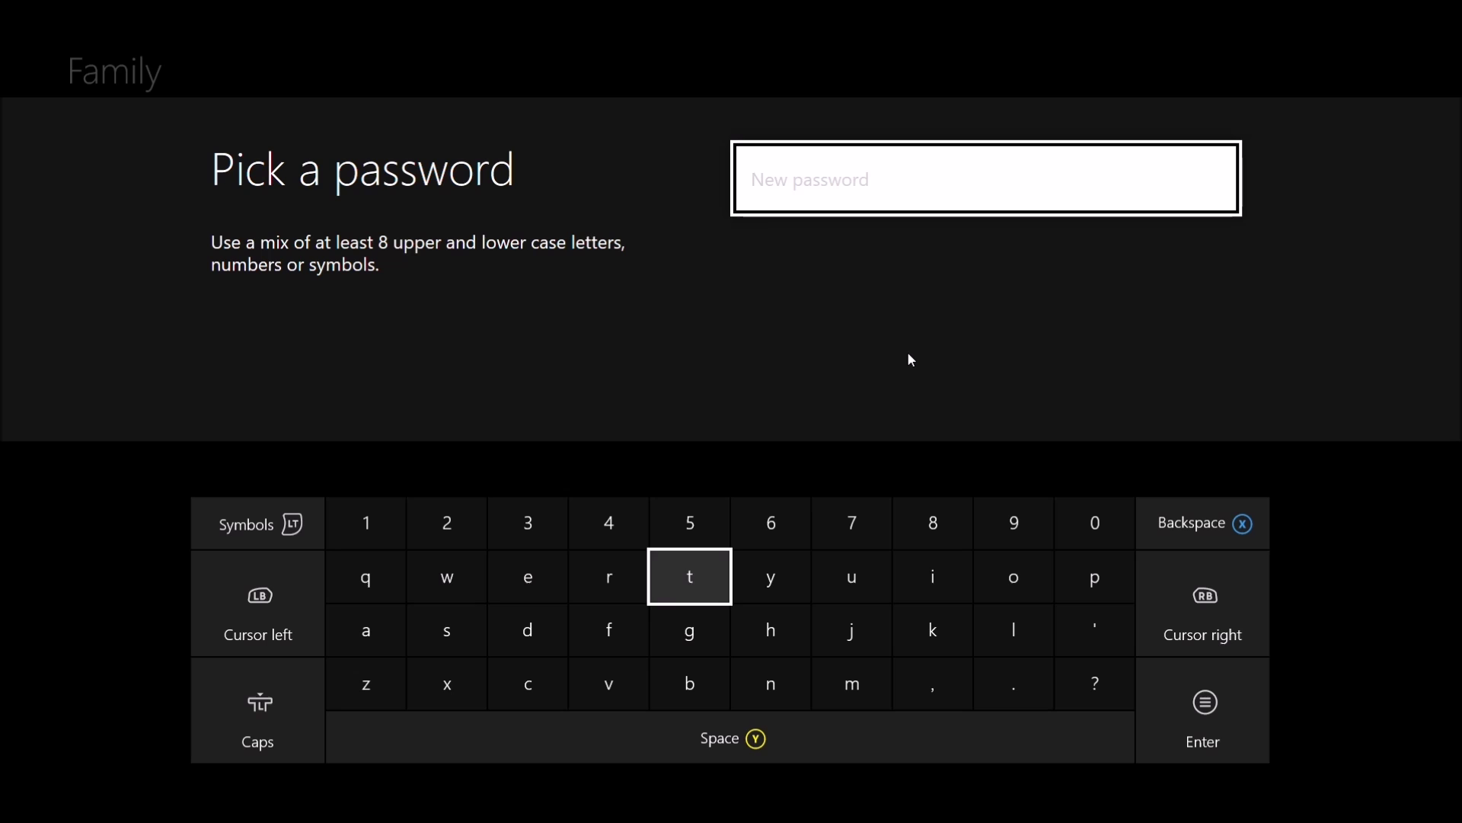
{"action": "key", "text": "Down"}
{"action": "key", "text": "Right"}
{"action": "key", "text": "Right"}
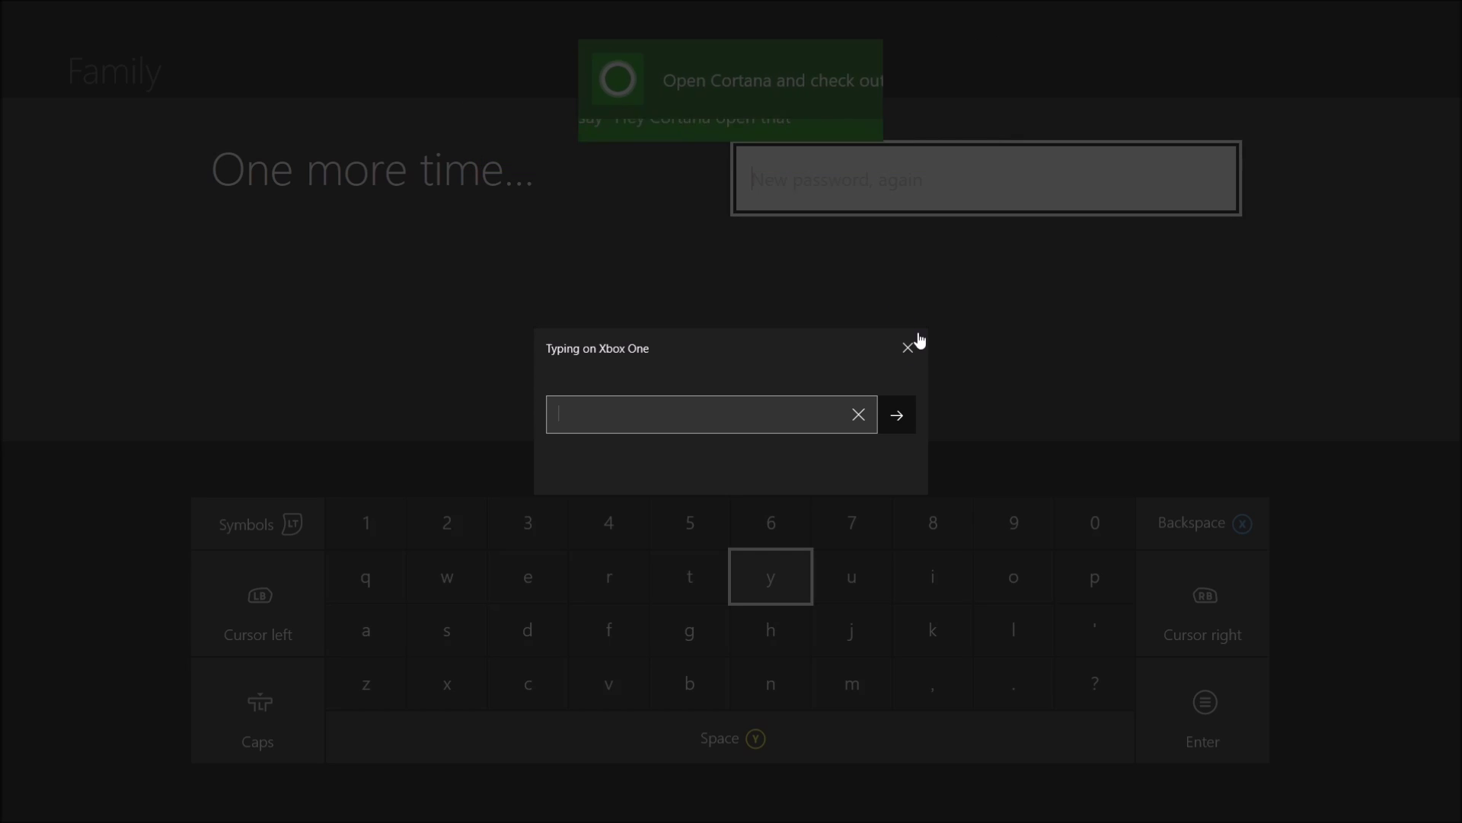
{"action": "left_click", "coordinate": [909, 347]}
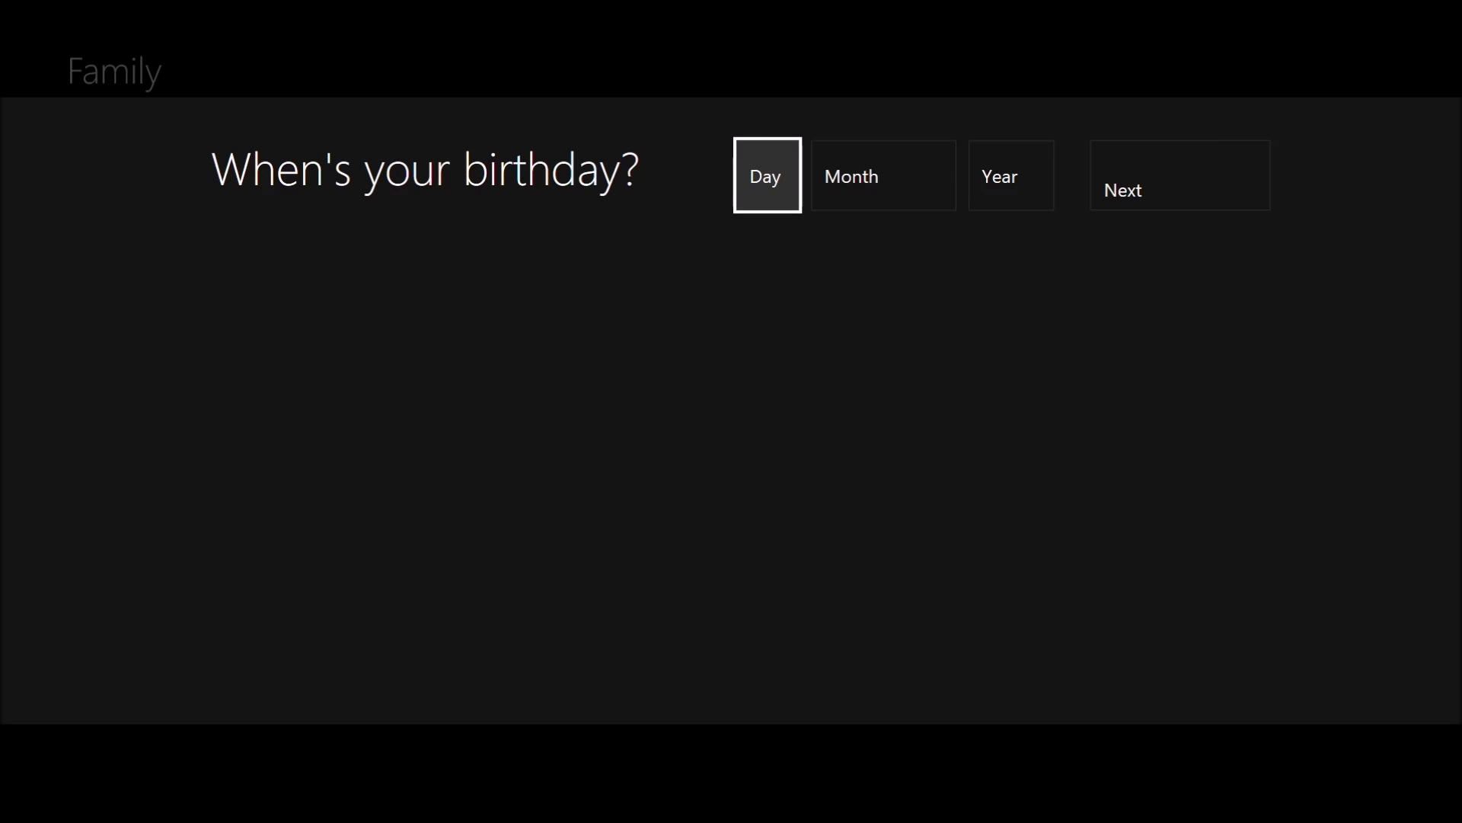
Set the birthday day to 1 and the month to January
{"action": "key", "text": "Return"}
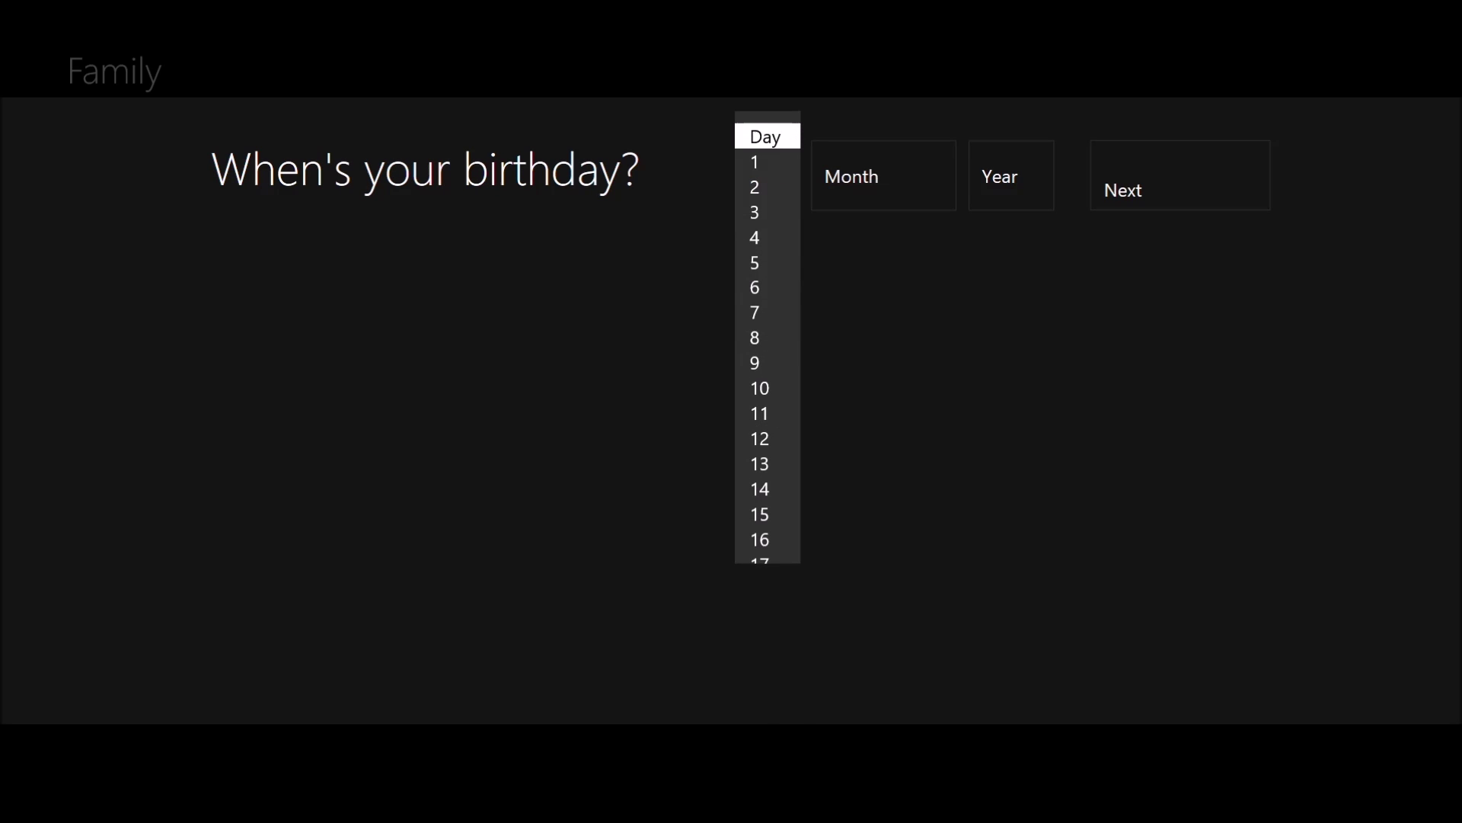
{"action": "key", "text": "Escape"}
{"action": "key", "text": "Return"}
{"action": "key", "text": "Down"}
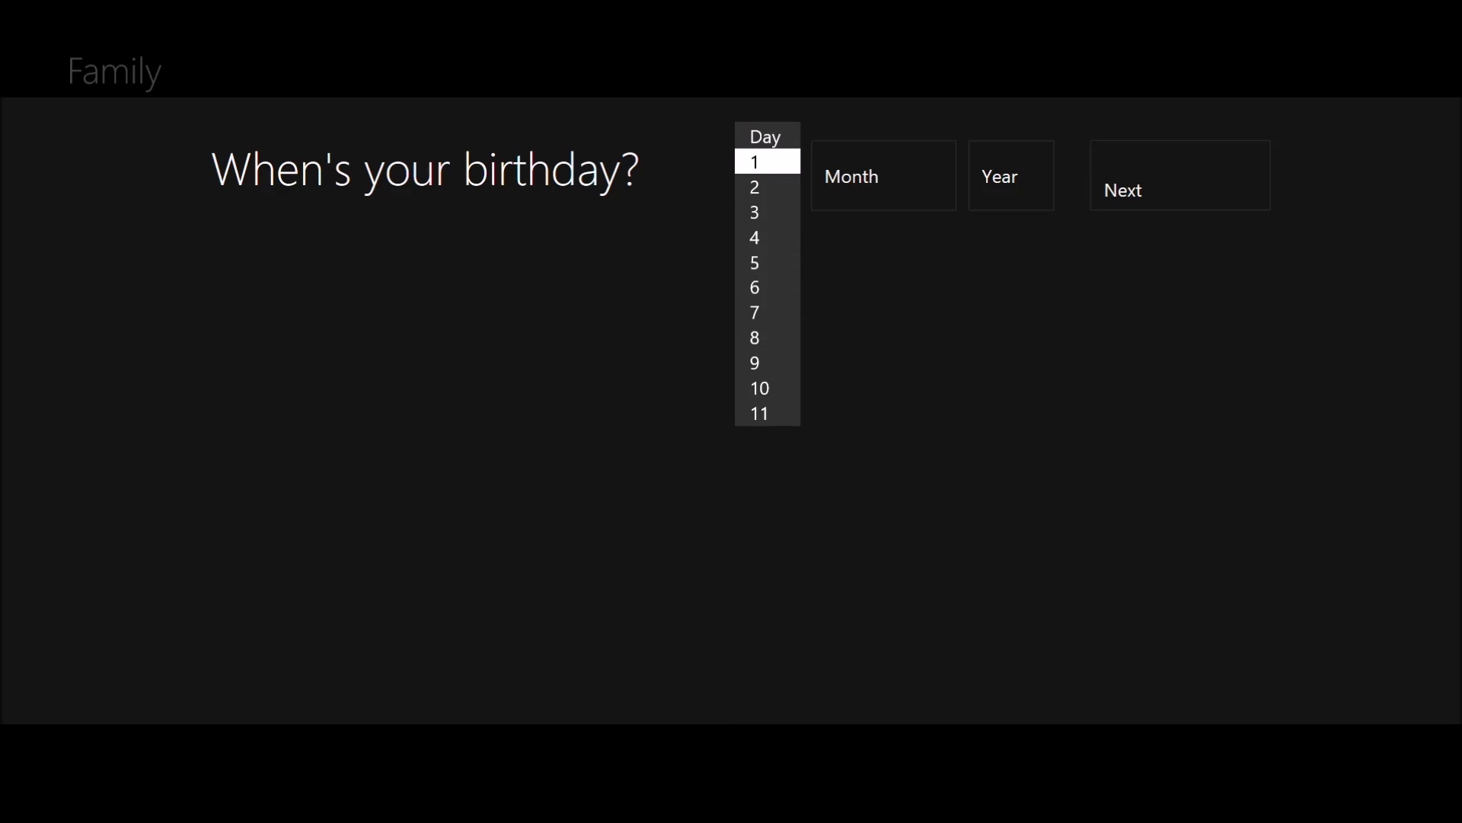
{"action": "key", "text": "Return"}
{"action": "key", "text": "Right"}
{"action": "key", "text": "Return"}
{"action": "key", "text": "Down"}
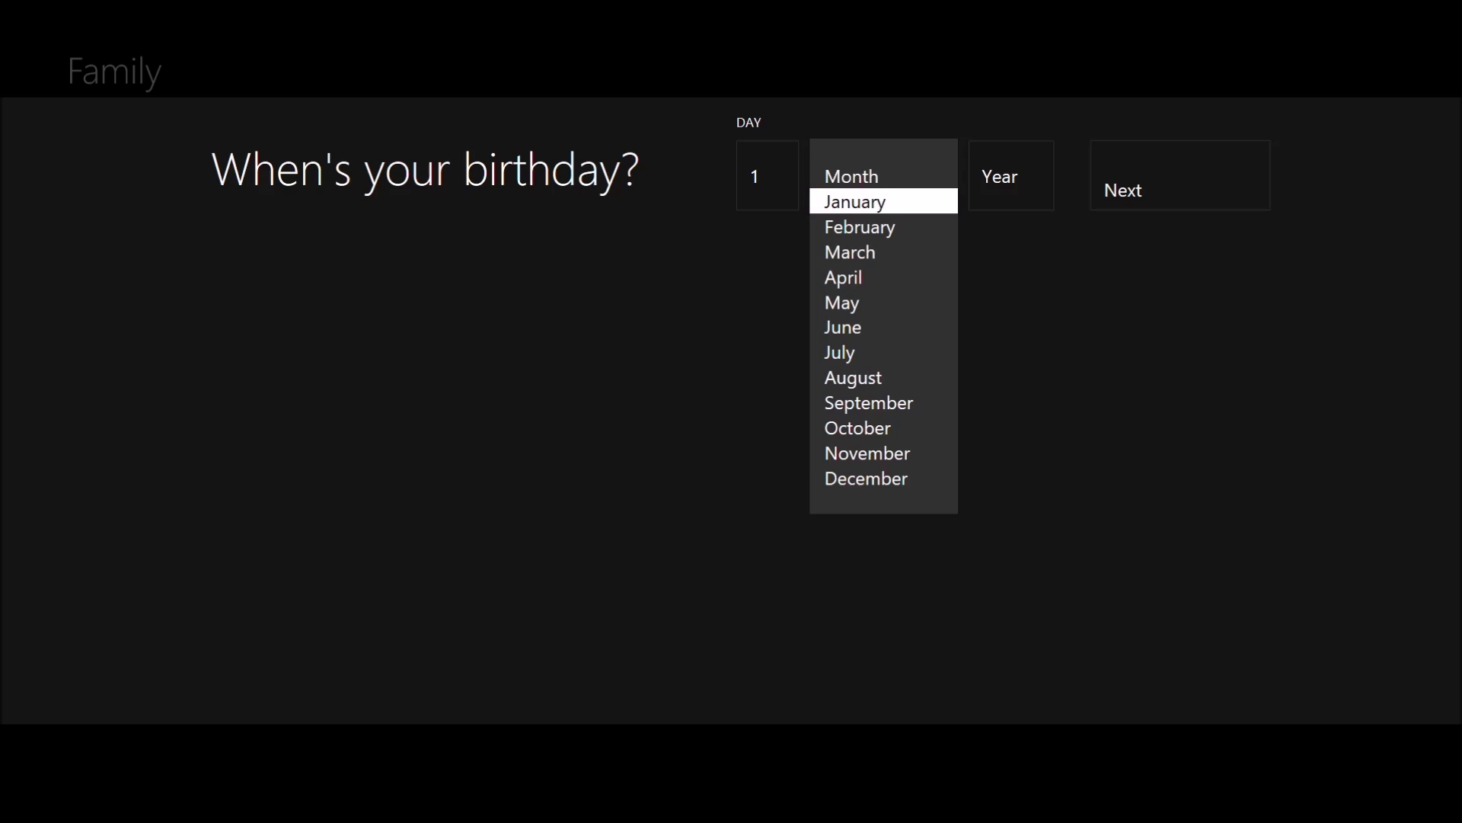
{"action": "key", "text": "Return"}
Set the birth year to 2003 and continue to the security info step
{"action": "key", "text": "Right"}
{"action": "key", "text": "Return"}
{"action": "key", "text": "Down"}
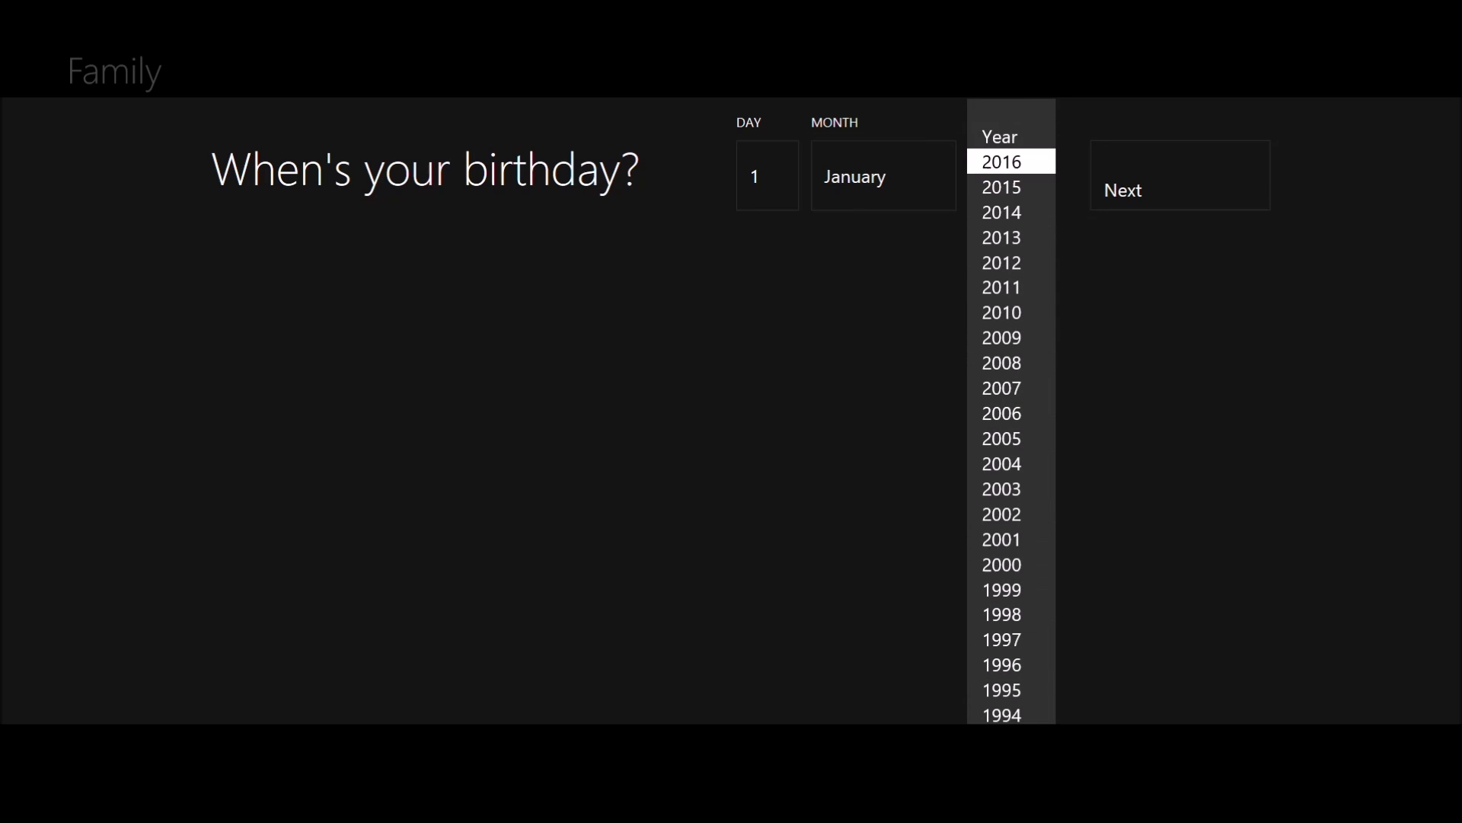
{"action": "key", "text": "Down"}
{"action": "key", "text": "Down"}
{"action": "key", "text": "Down"}
{"action": "key", "text": "Down"}
{"action": "key", "text": "Down"}
{"action": "key", "text": "Down"}
{"action": "key", "text": "Down"}
{"action": "key", "text": "Down"}
{"action": "key", "text": "Down"}
{"action": "key", "text": "Down"}
{"action": "key", "text": "Down"}
{"action": "key", "text": "Down"}
{"action": "key", "text": "Down"}
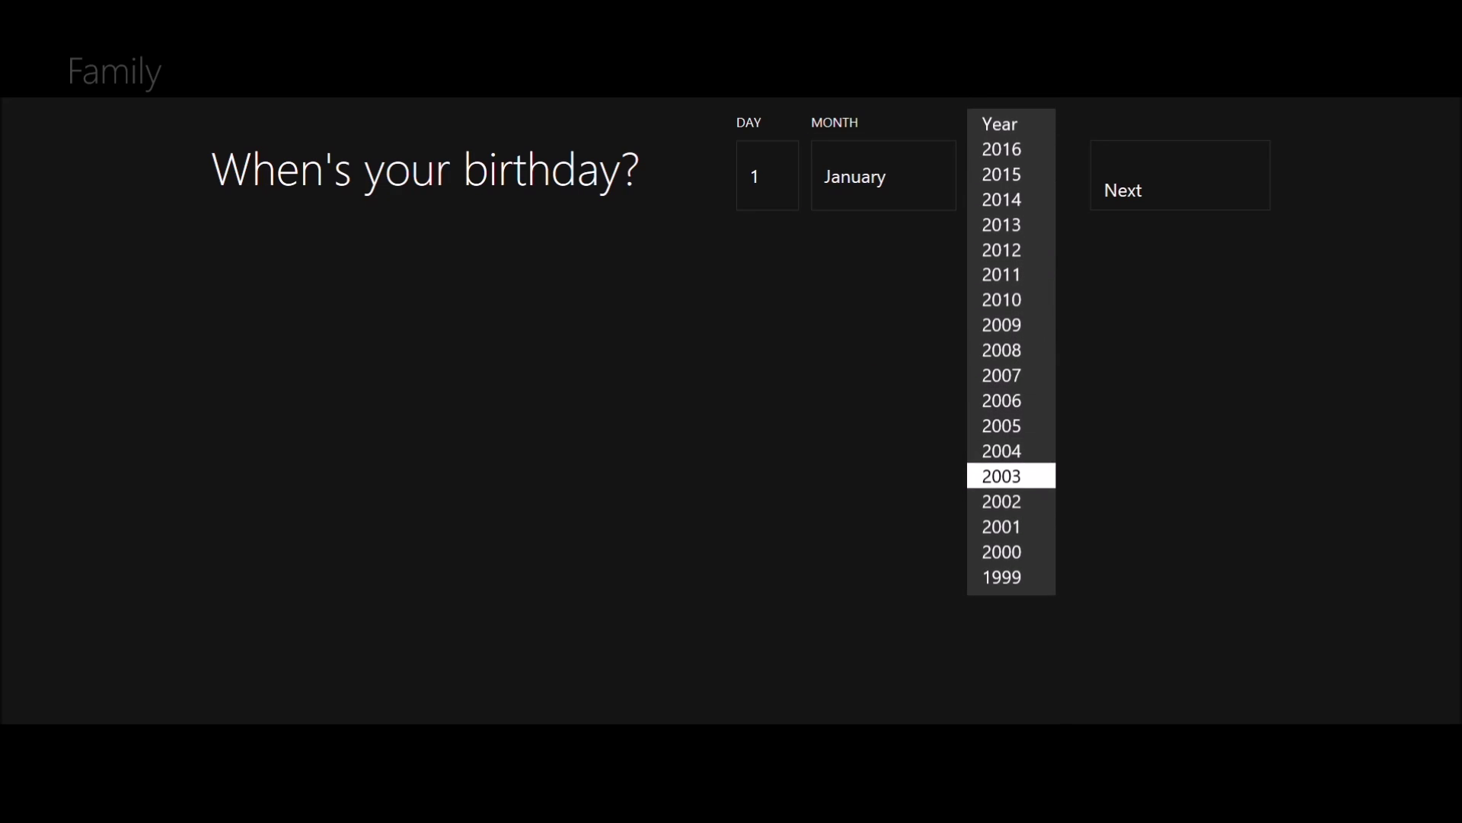
{"action": "key", "text": "Return"}
{"action": "key", "text": "Right"}
{"action": "key", "text": "Return"}
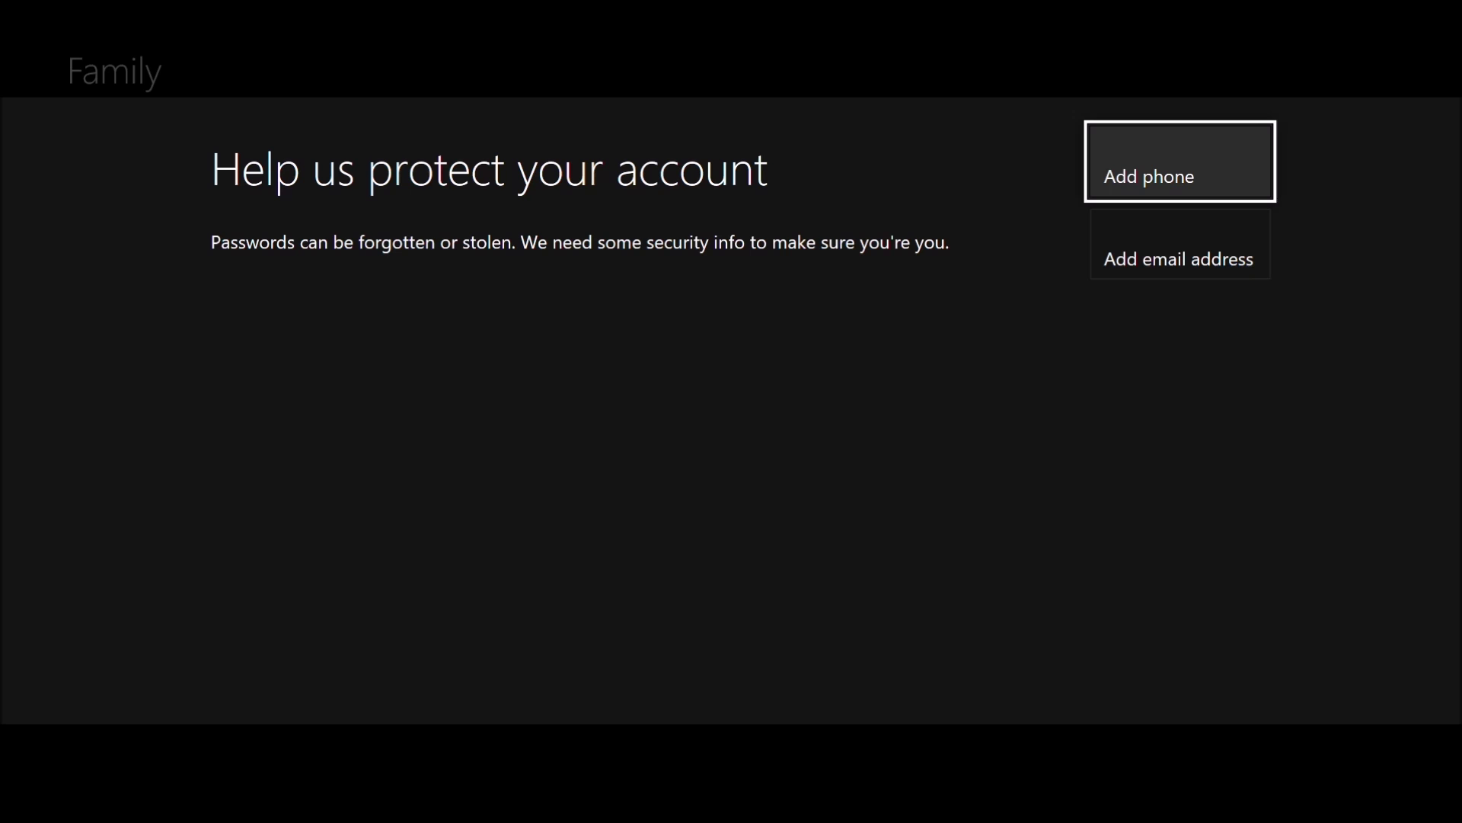
Choose to add an alternative email address instead of a phone number for security
{"action": "key", "text": "Down"}
{"action": "key", "text": "Up"}
{"action": "key", "text": "Down"}
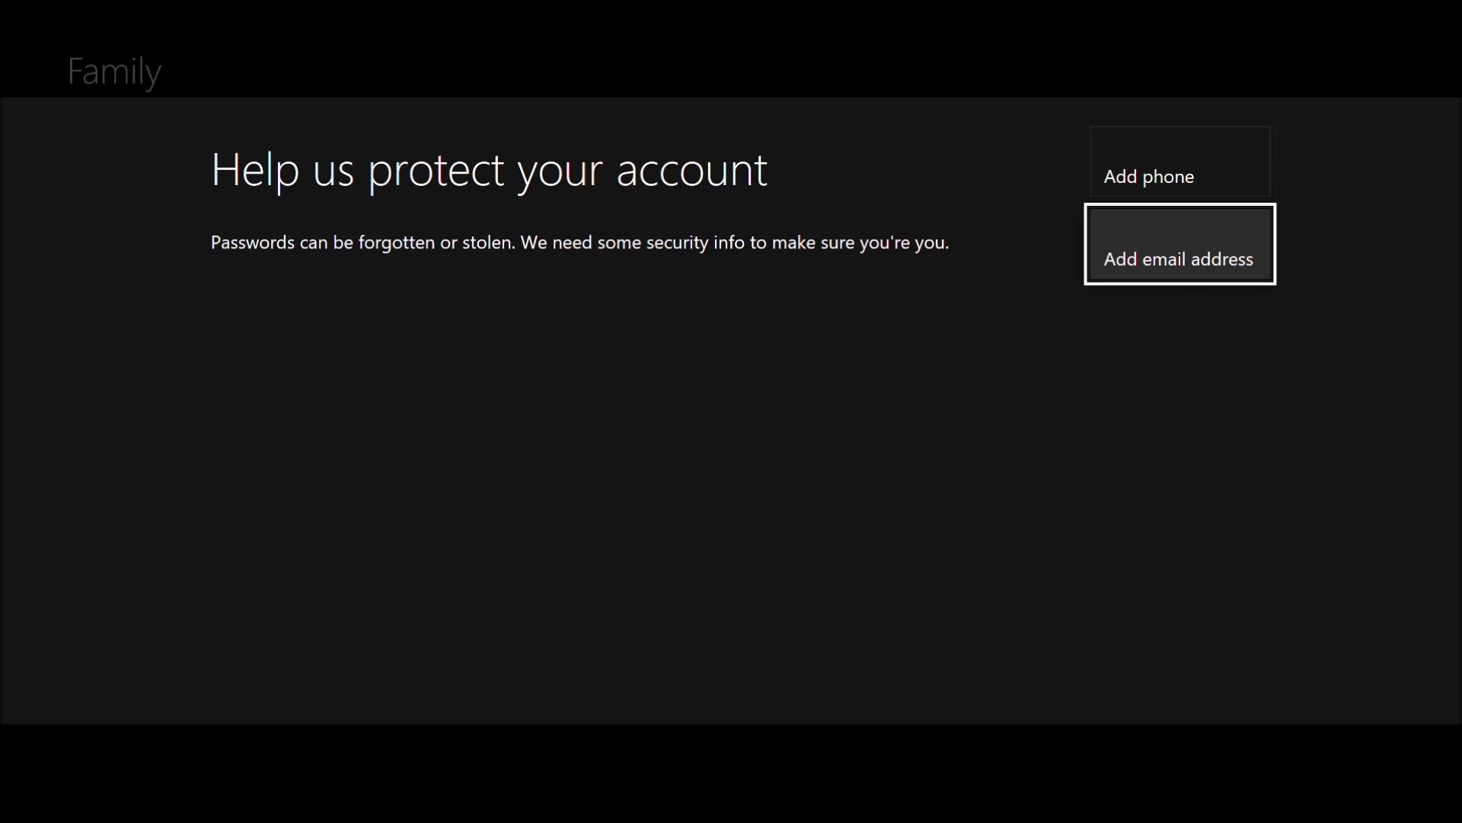
{"action": "key", "text": "Up"}
{"action": "key", "text": "Down"}
{"action": "key", "text": "Up"}
{"action": "key", "text": "Down"}
{"action": "key", "text": "Up"}
{"action": "key", "text": "Down"}
{"action": "key", "text": "Up"}
{"action": "key", "text": "Down"}
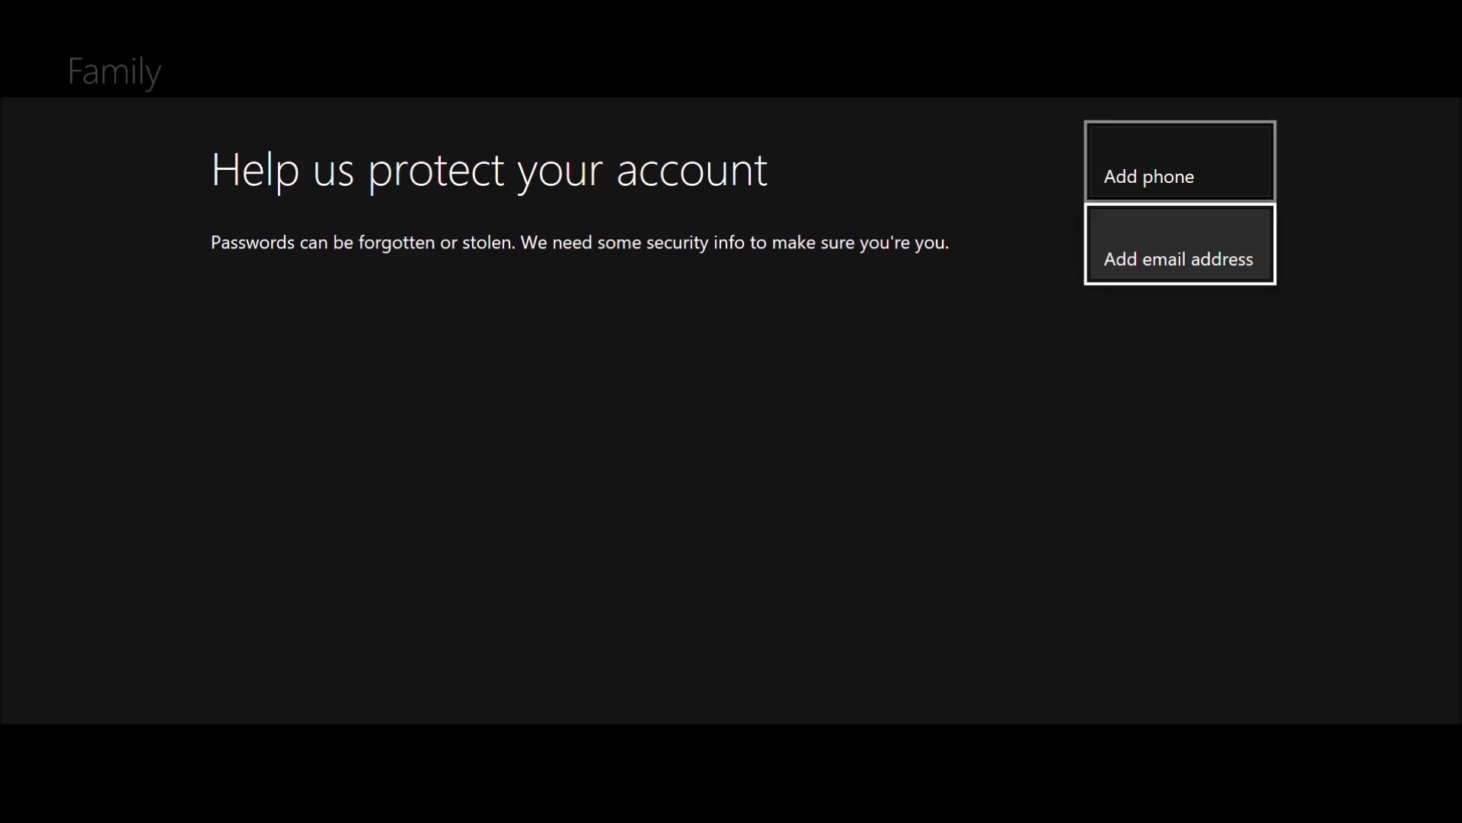
{"action": "key", "text": "Return"}
{"action": "key", "text": "Down"}
{"action": "key", "text": "Left"}
{"action": "key", "text": "Left"}
{"action": "key", "text": "Left"}
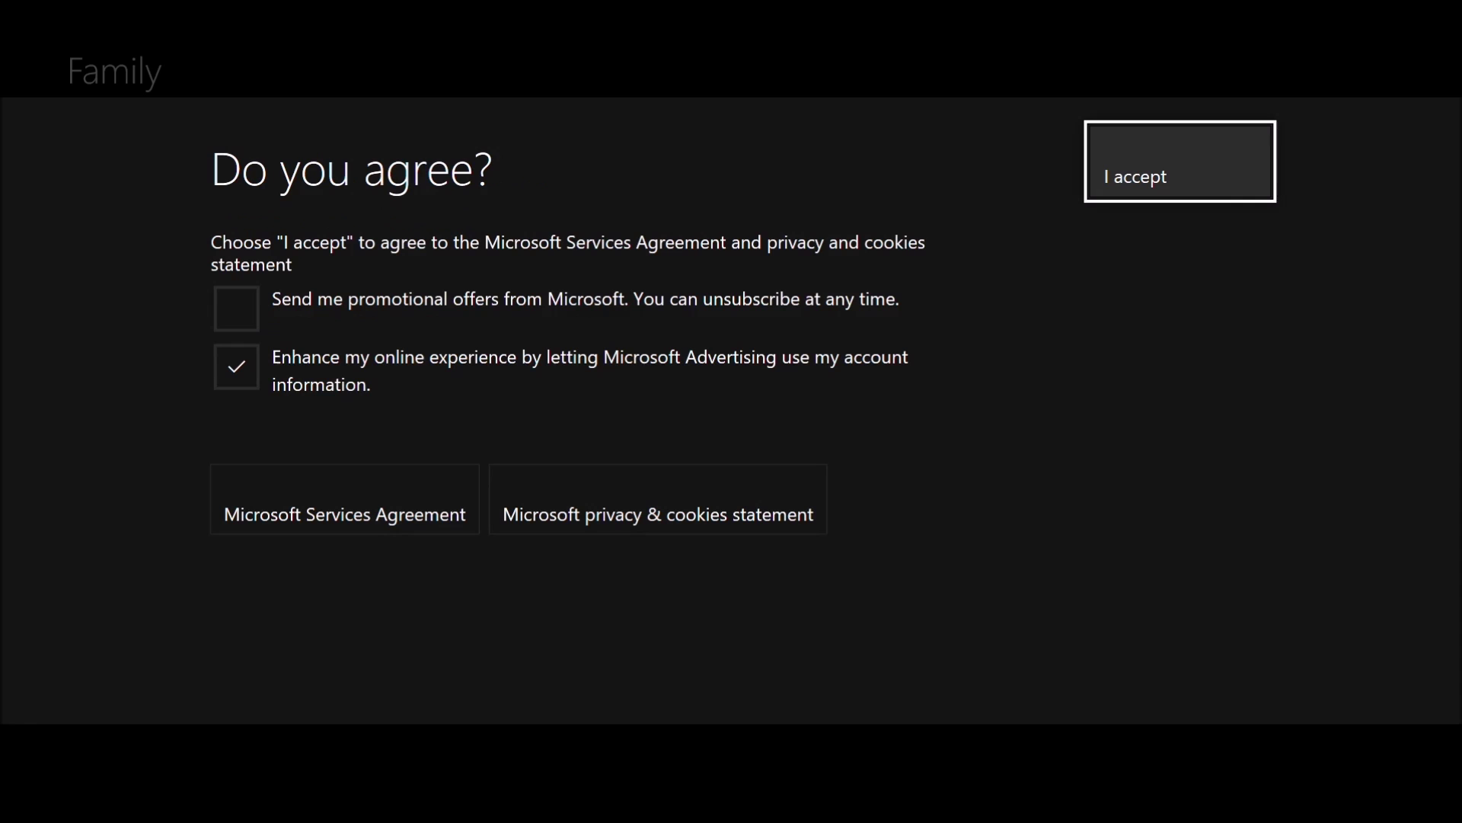
Submit the alternative email and untick Microsoft Advertising use of the account information
{"action": "key", "text": "Down"}
{"action": "key", "text": "Left"}
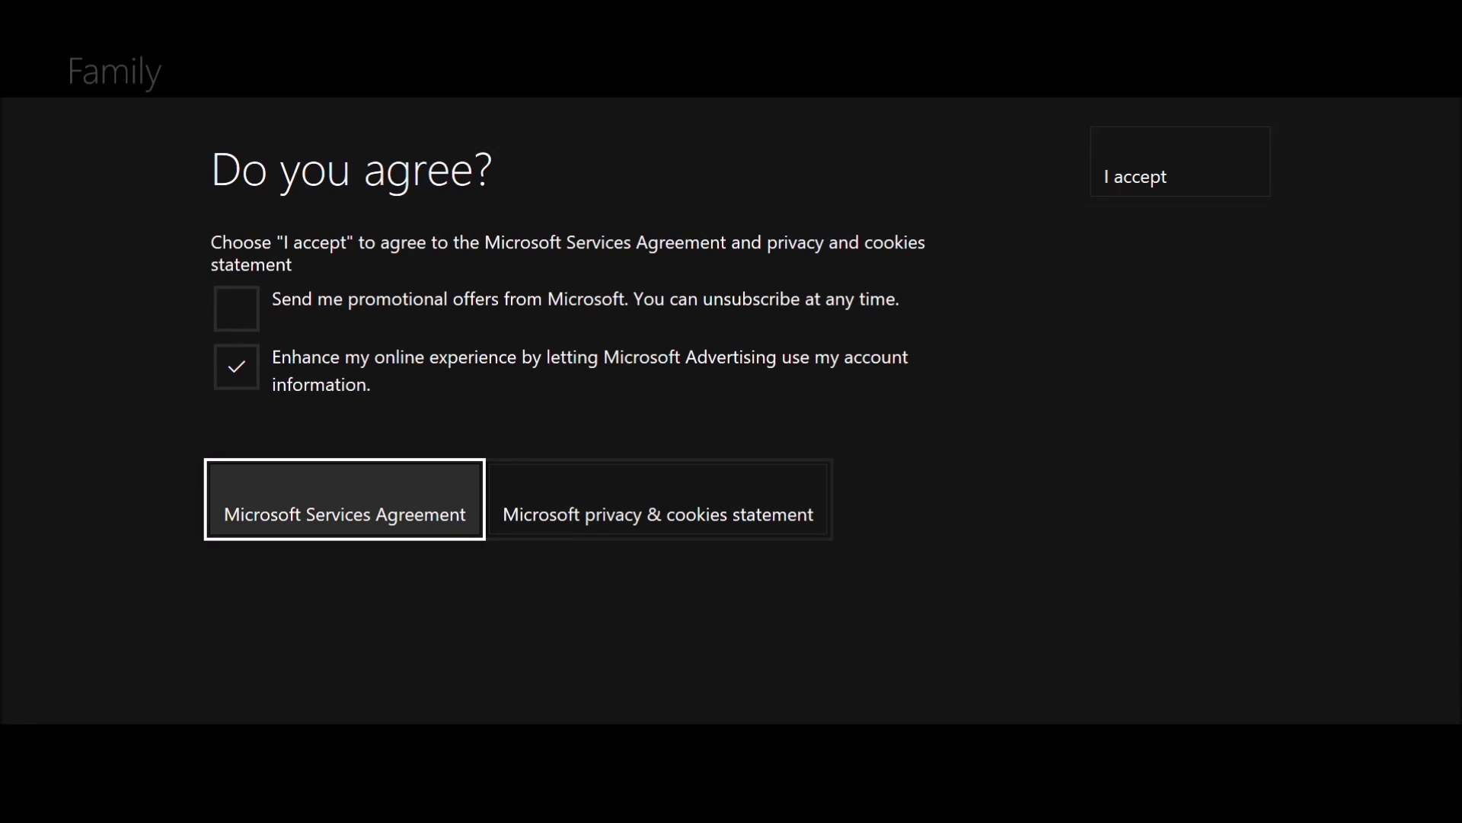
{"action": "key", "text": "Up"}
{"action": "key", "text": "Return"}
{"action": "key", "text": "Down"}
{"action": "key", "text": "Right"}
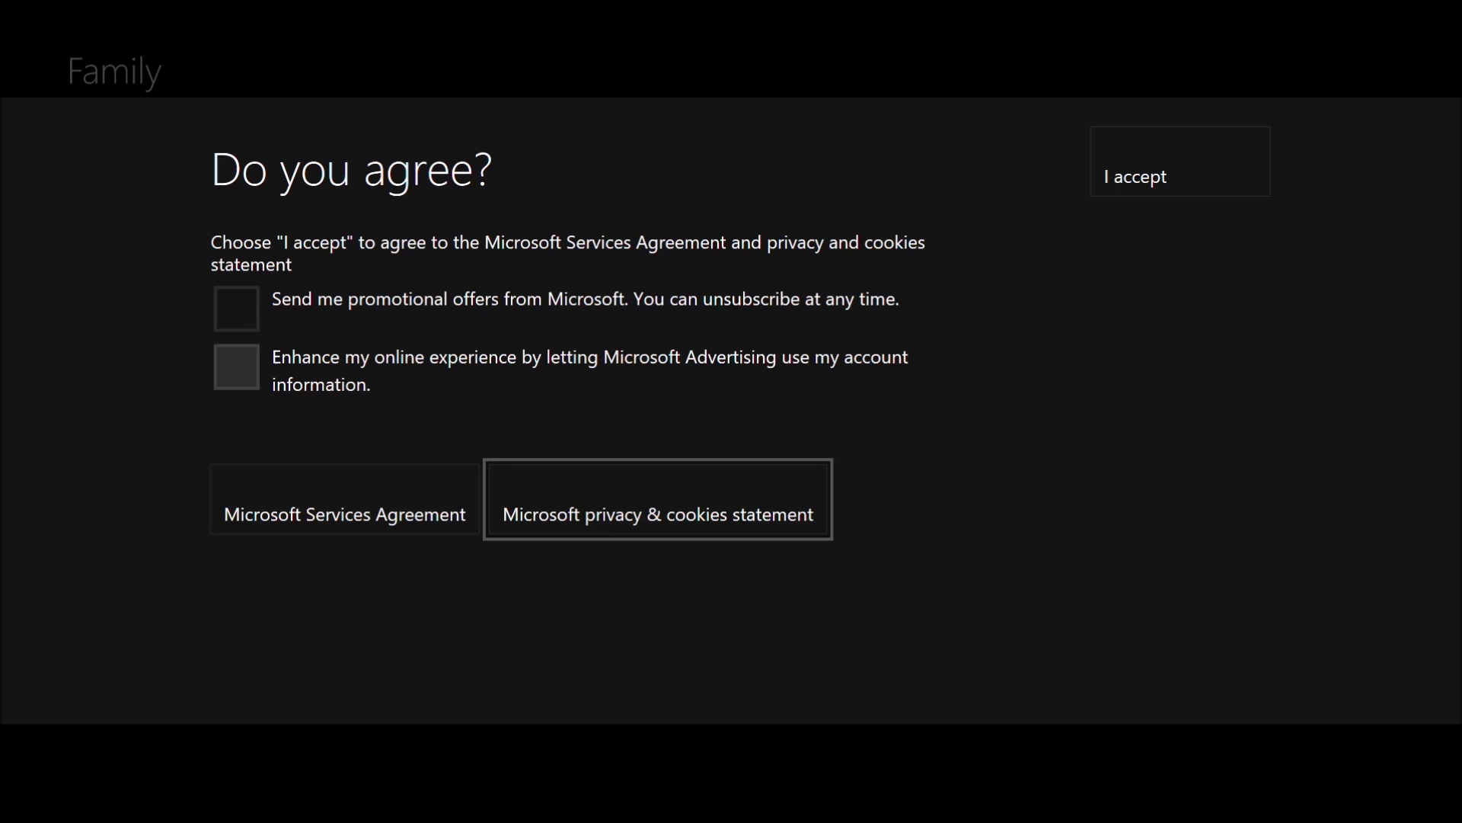
{"action": "key", "text": "Up"}
{"action": "key", "text": "Up"}
{"action": "key", "text": "Right"}
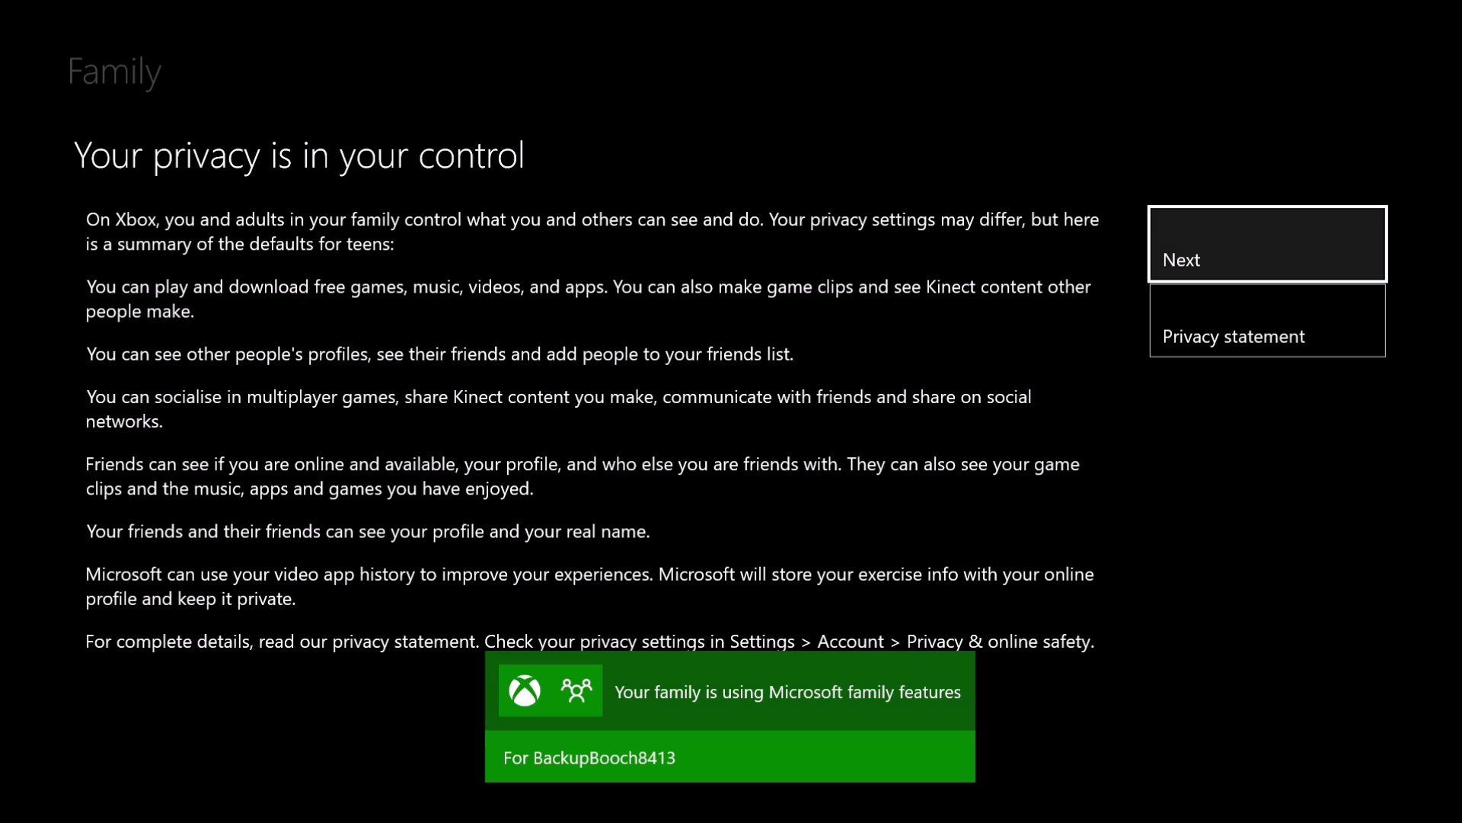
Compare the instant sign-in, passkey and password-for-everything security options
{"action": "key", "text": "Return"}
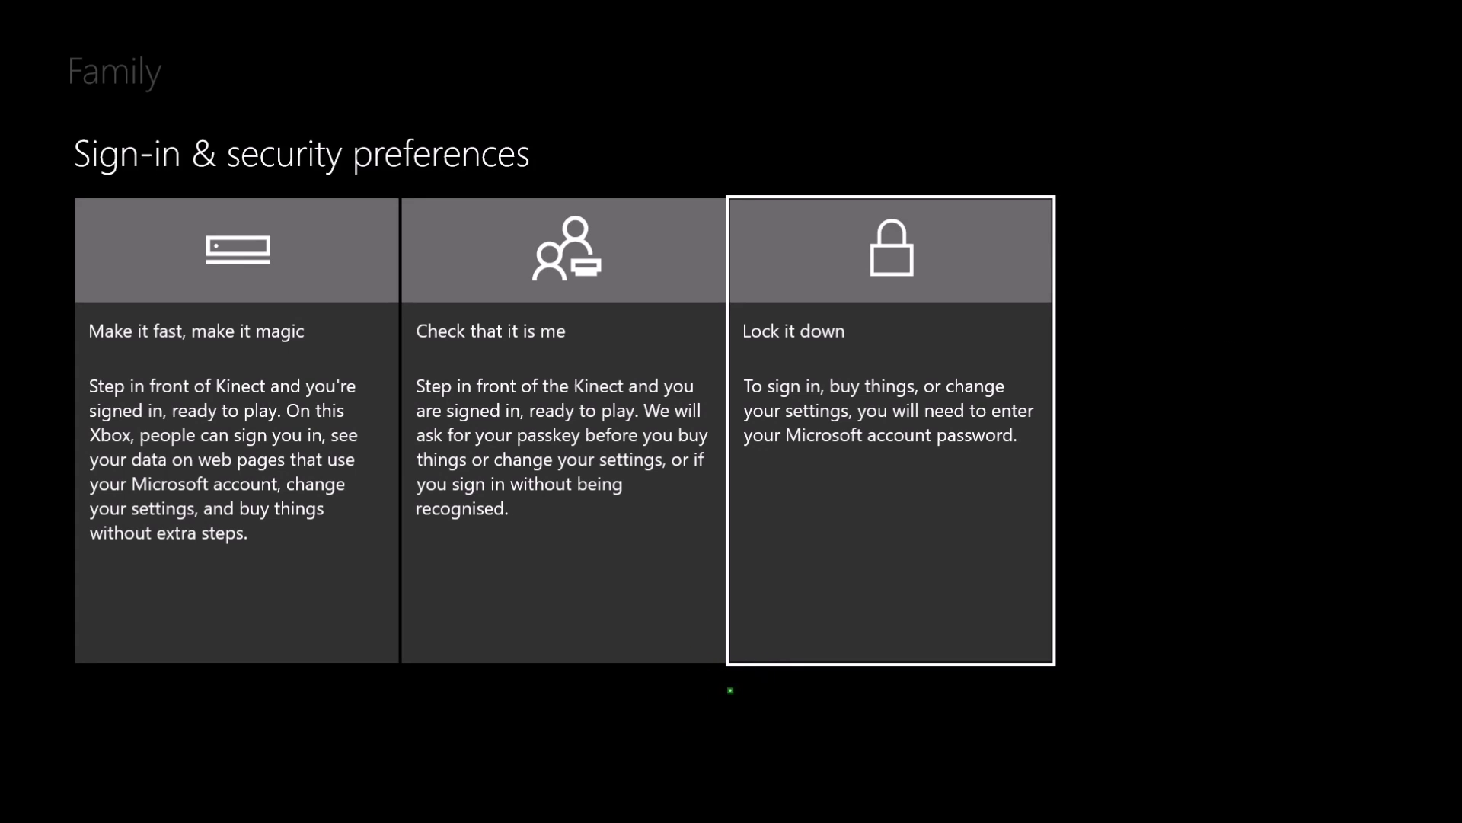
{"action": "key", "text": "Left"}
{"action": "key", "text": "Left"}
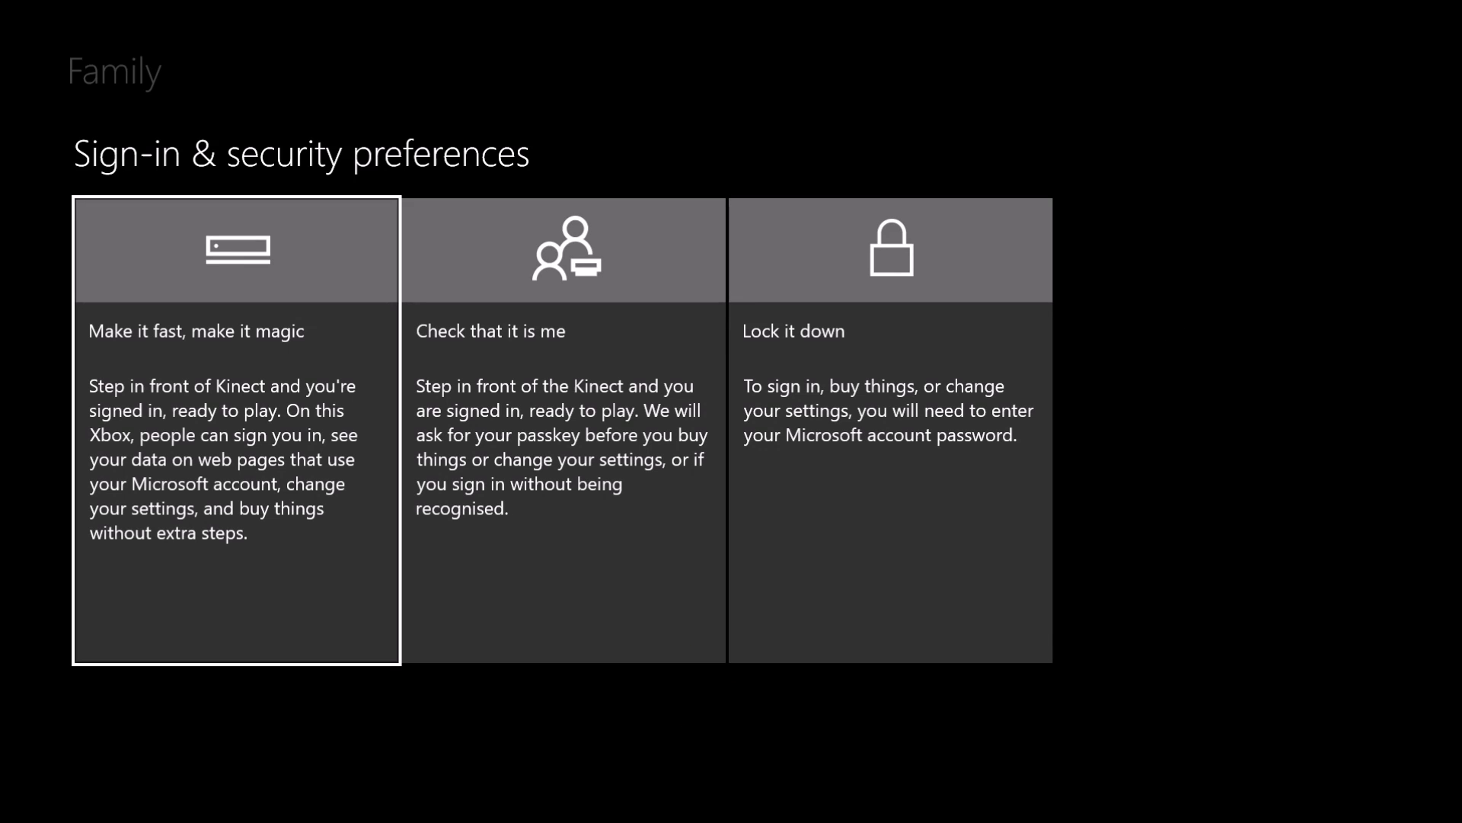
{"action": "key", "text": "Right"}
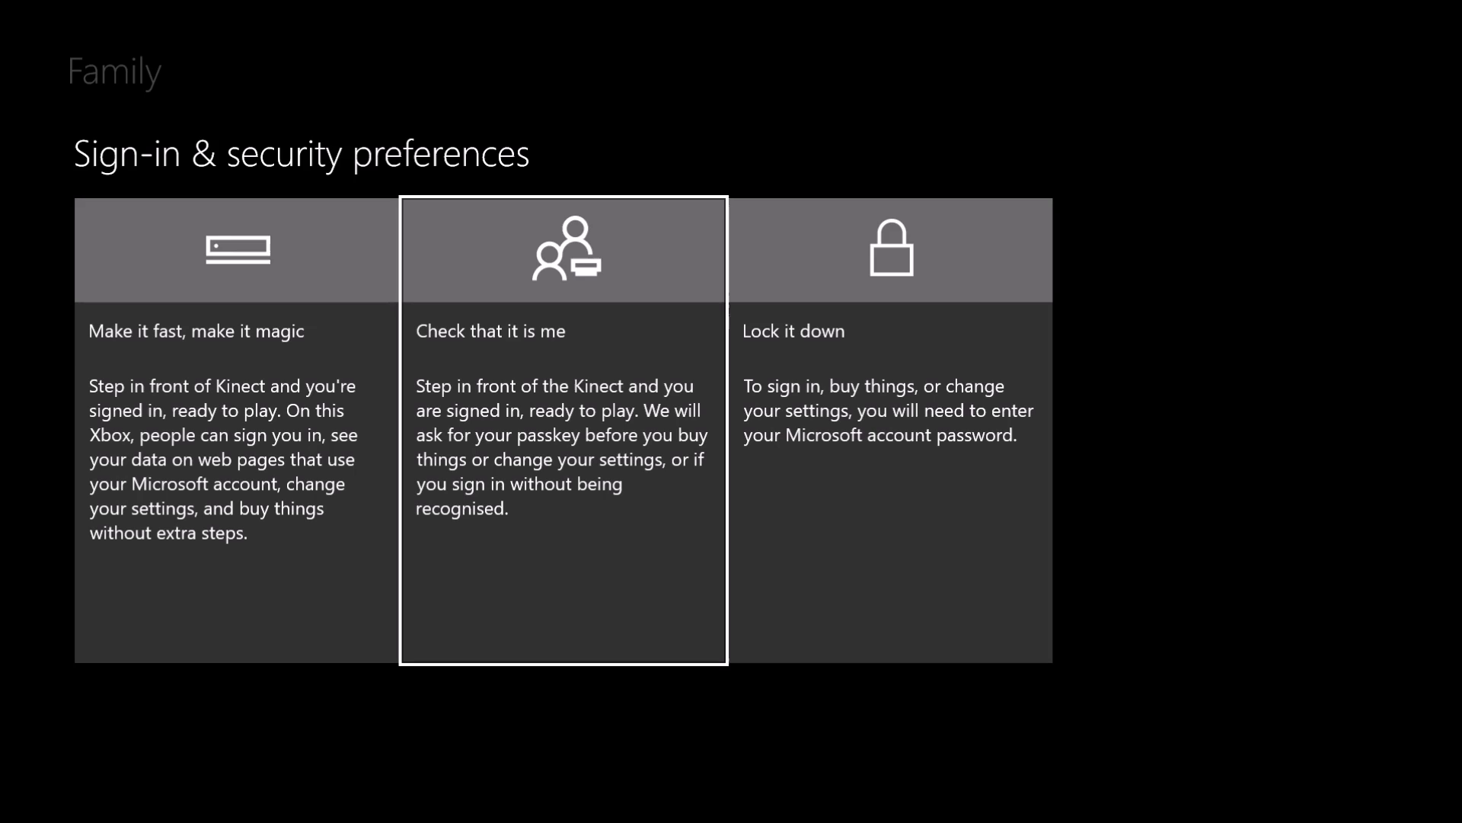
{"action": "key", "text": "Right"}
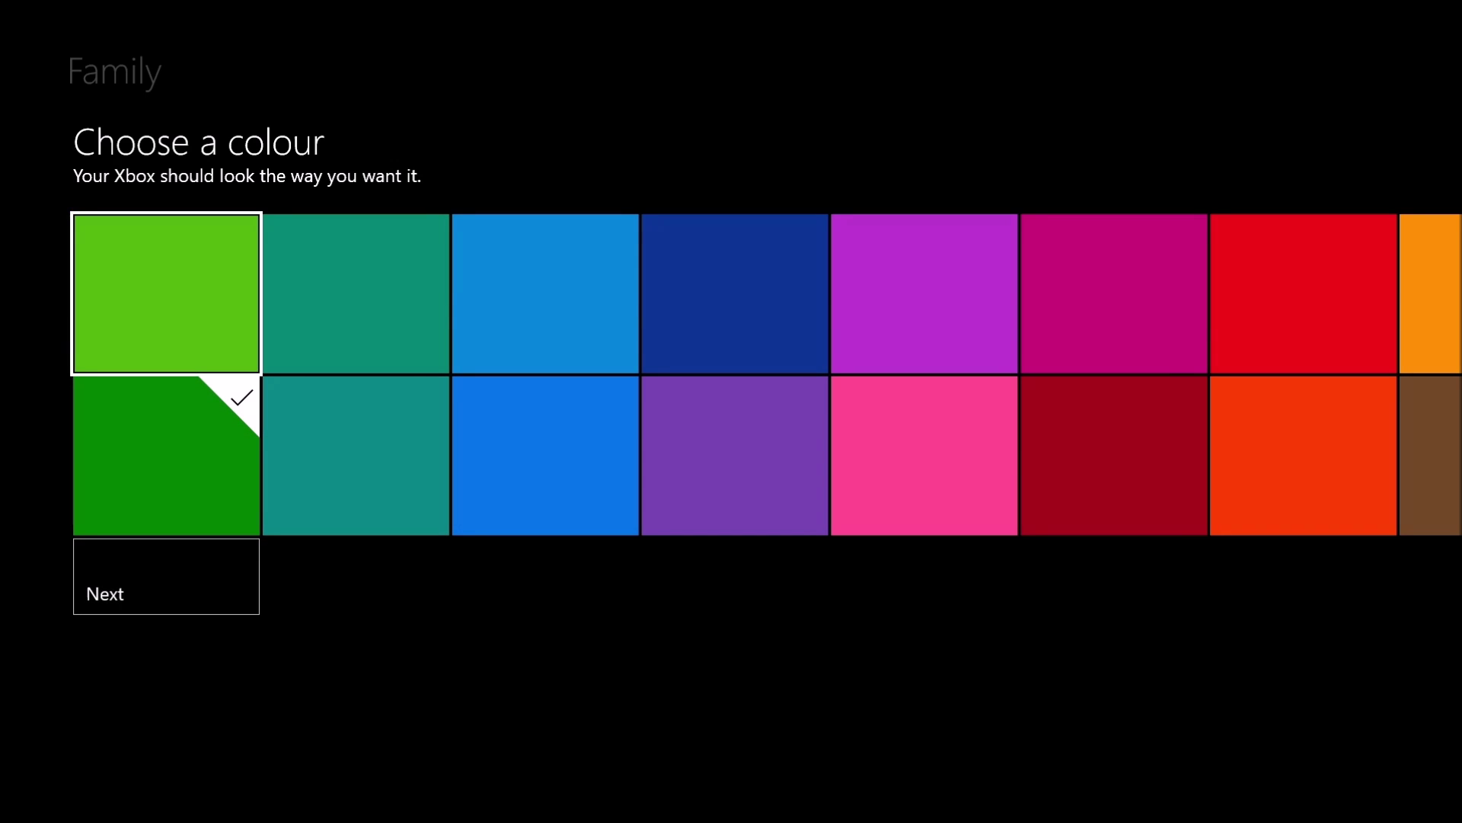
Pick a console colour for the new account
{"action": "key", "text": "Right"}
{"action": "key", "text": "Right"}
{"action": "key", "text": "Right"}
{"action": "key", "text": "Right"}
{"action": "key", "text": "Down"}
{"action": "key", "text": "Left"}
{"action": "key", "text": "Left"}
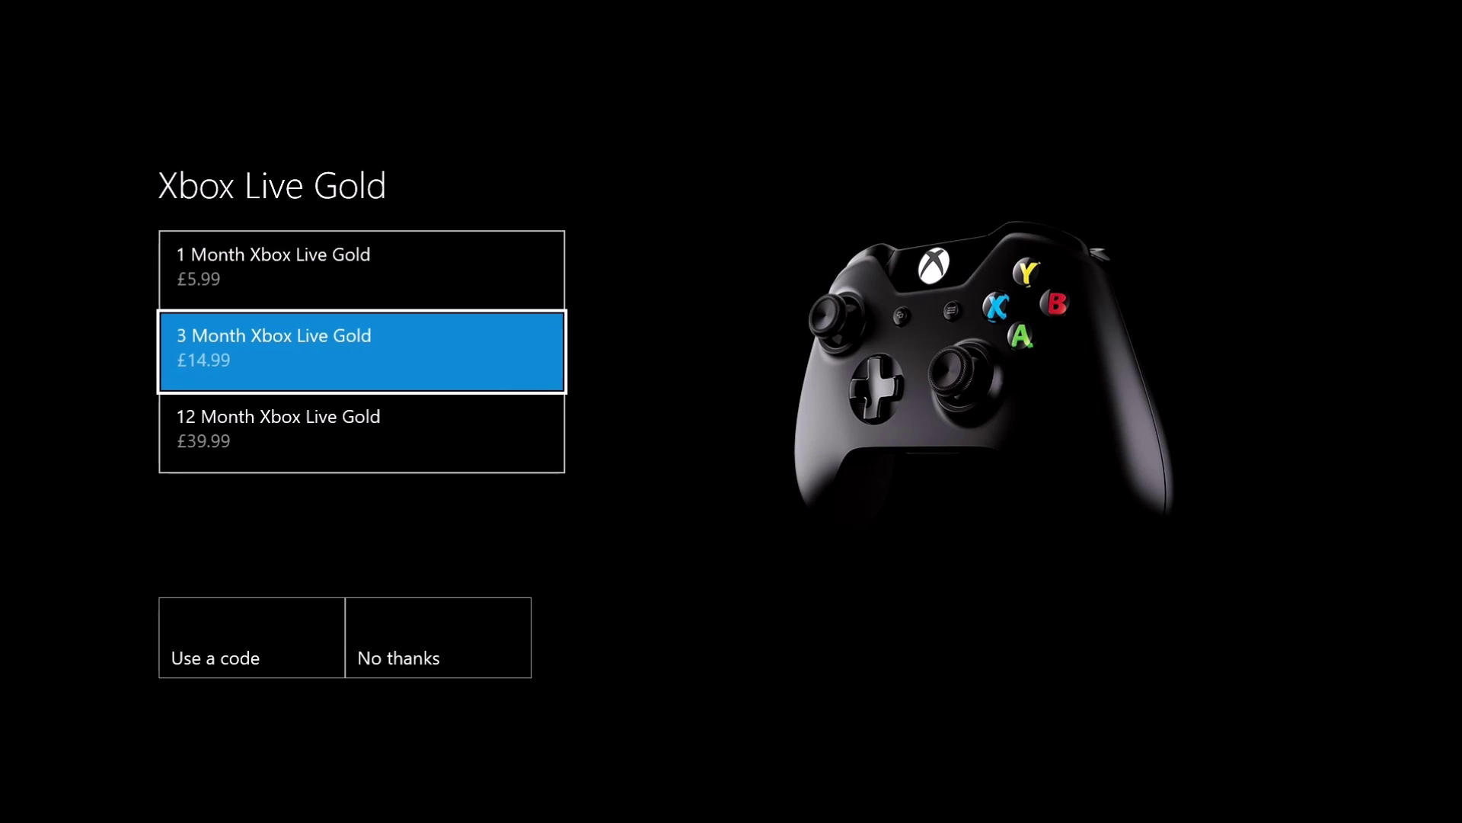
{"action": "key", "text": "Down"}
{"action": "key", "text": "Down"}
Decline Xbox Live Gold, confirm the parent account, and close the family confirmation
{"action": "key", "text": "Right"}
{"action": "key", "text": "Return"}
{"action": "key", "text": "Right"}
{"action": "key", "text": "Return"}
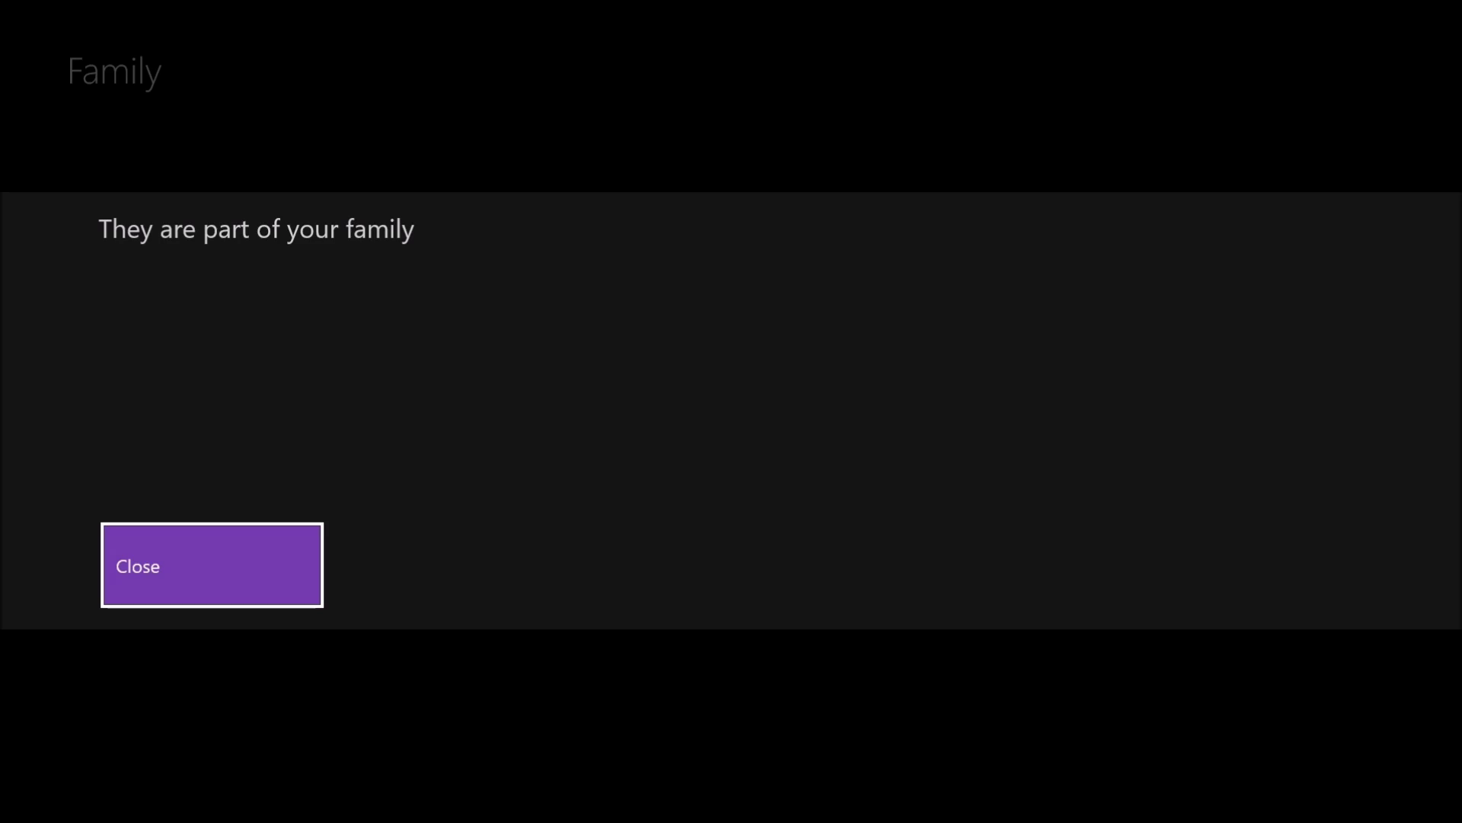
{"action": "key", "text": "Return"}
{"action": "key", "text": "Right"}
{"action": "key", "text": "Return"}
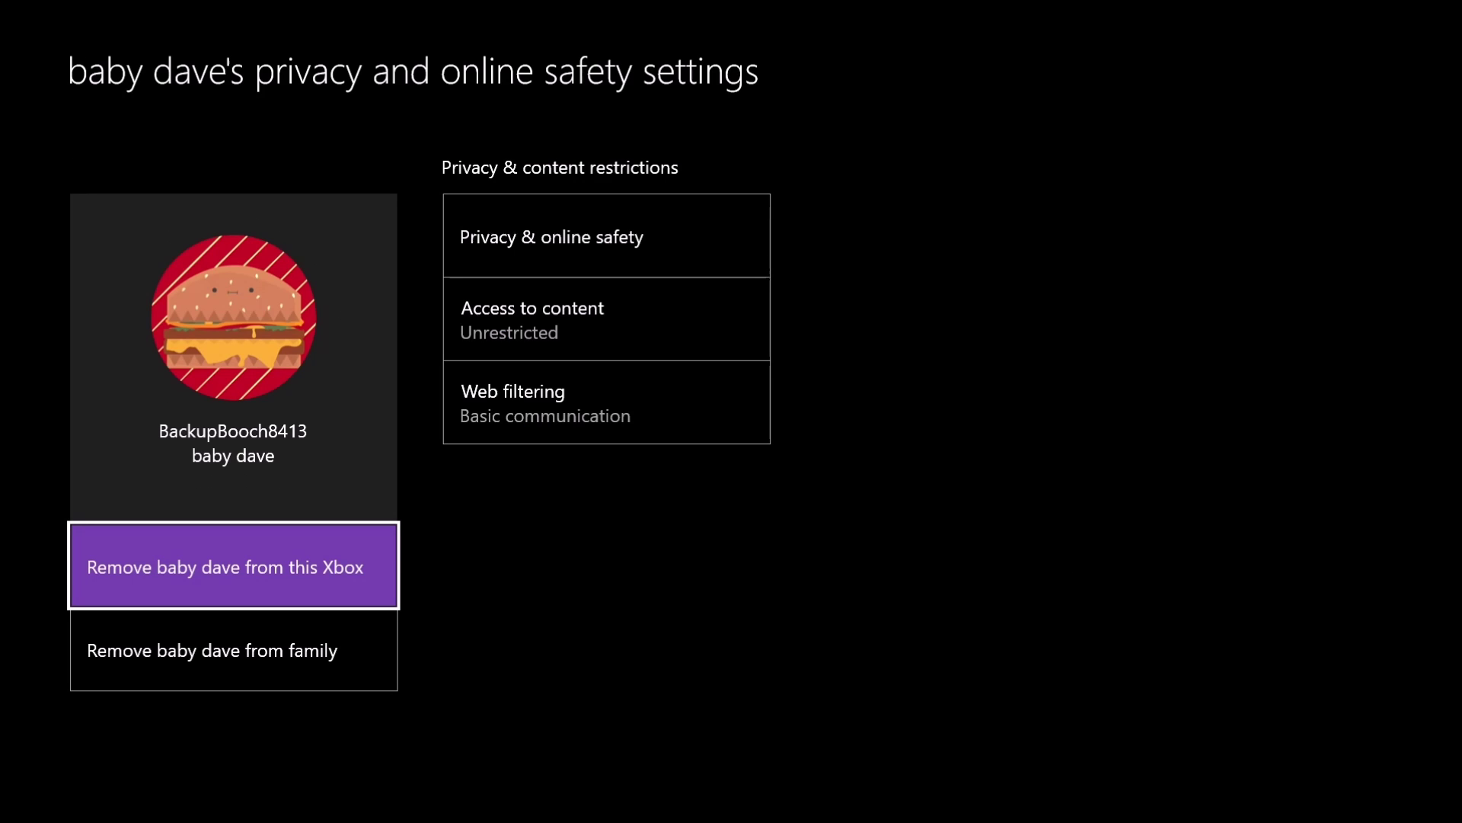
{"action": "key", "text": "Right"}
{"action": "key", "text": "Up"}
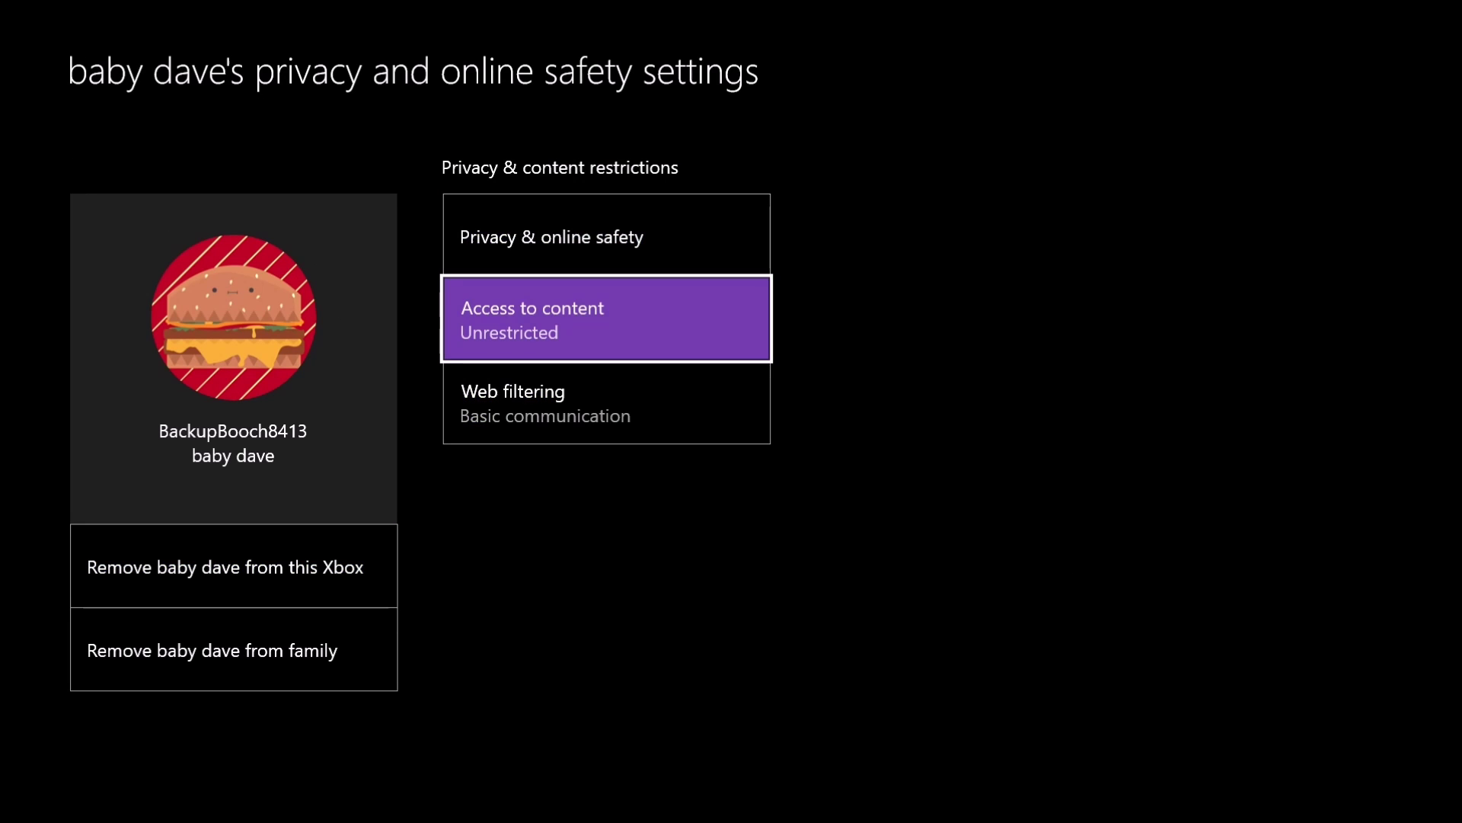
{"action": "key", "text": "Down"}
{"action": "key", "text": "Return"}
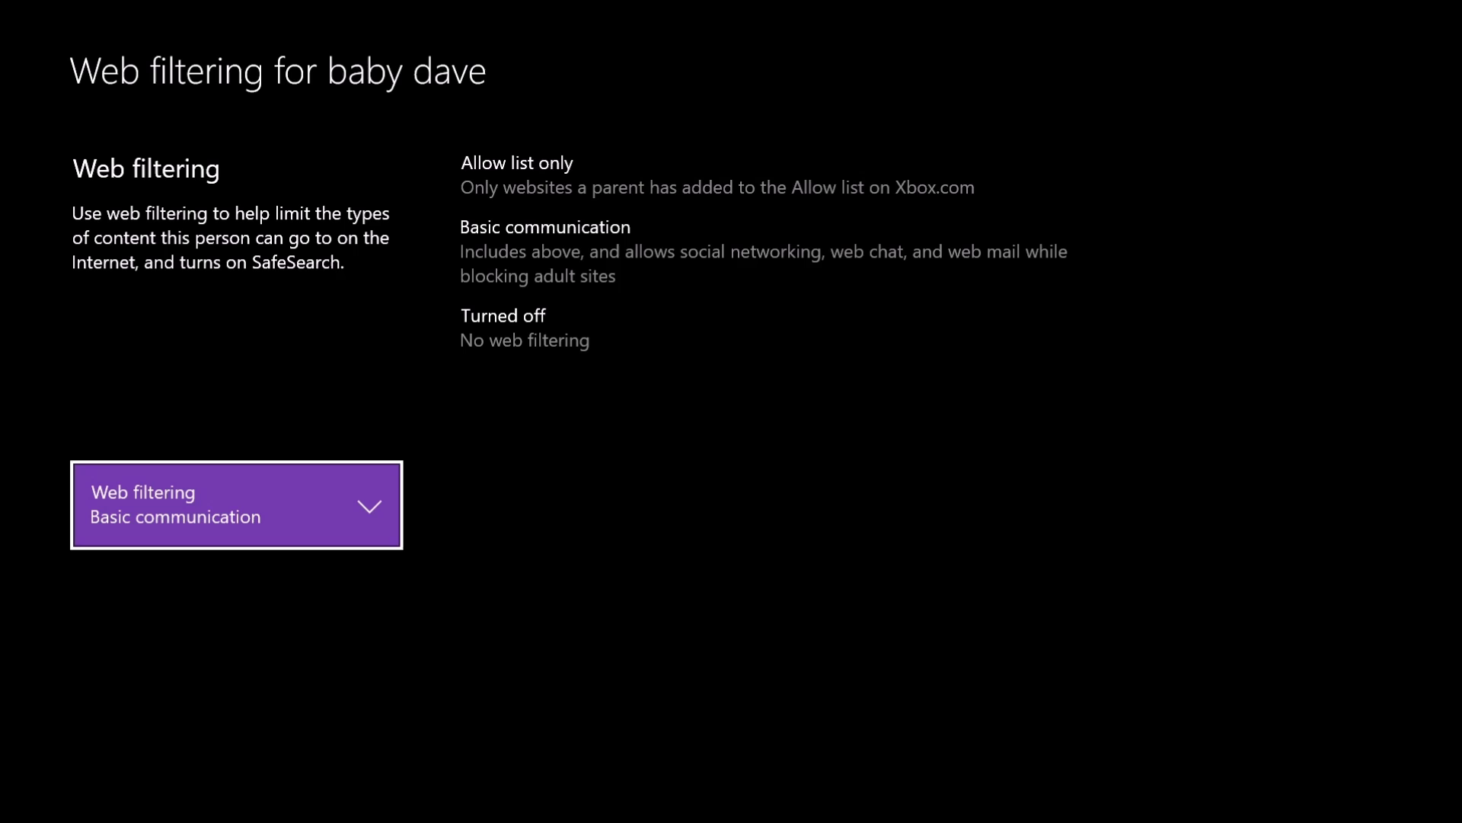
{"action": "key", "text": "Return"}
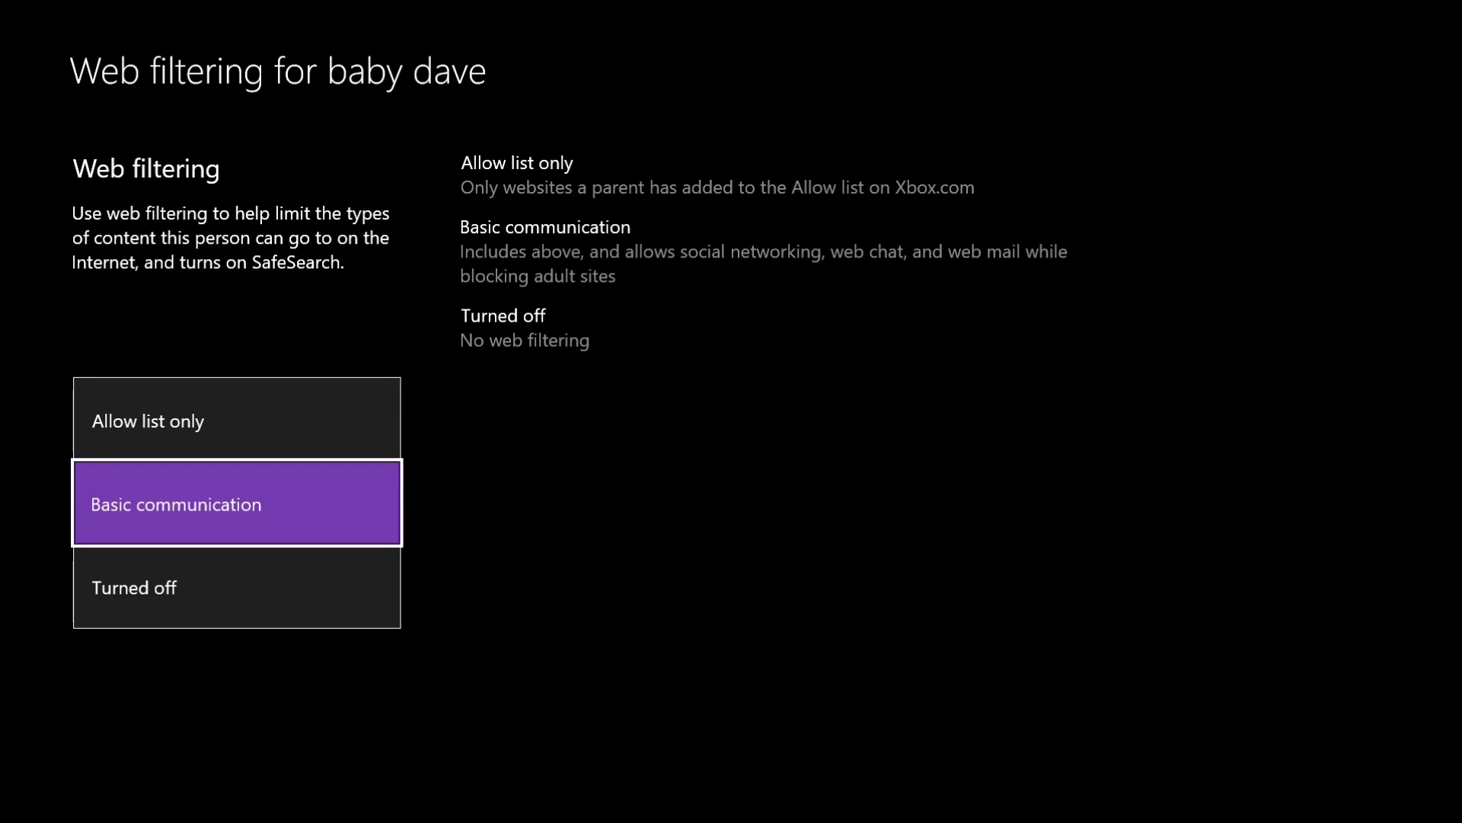
{"action": "key", "text": "Up"}
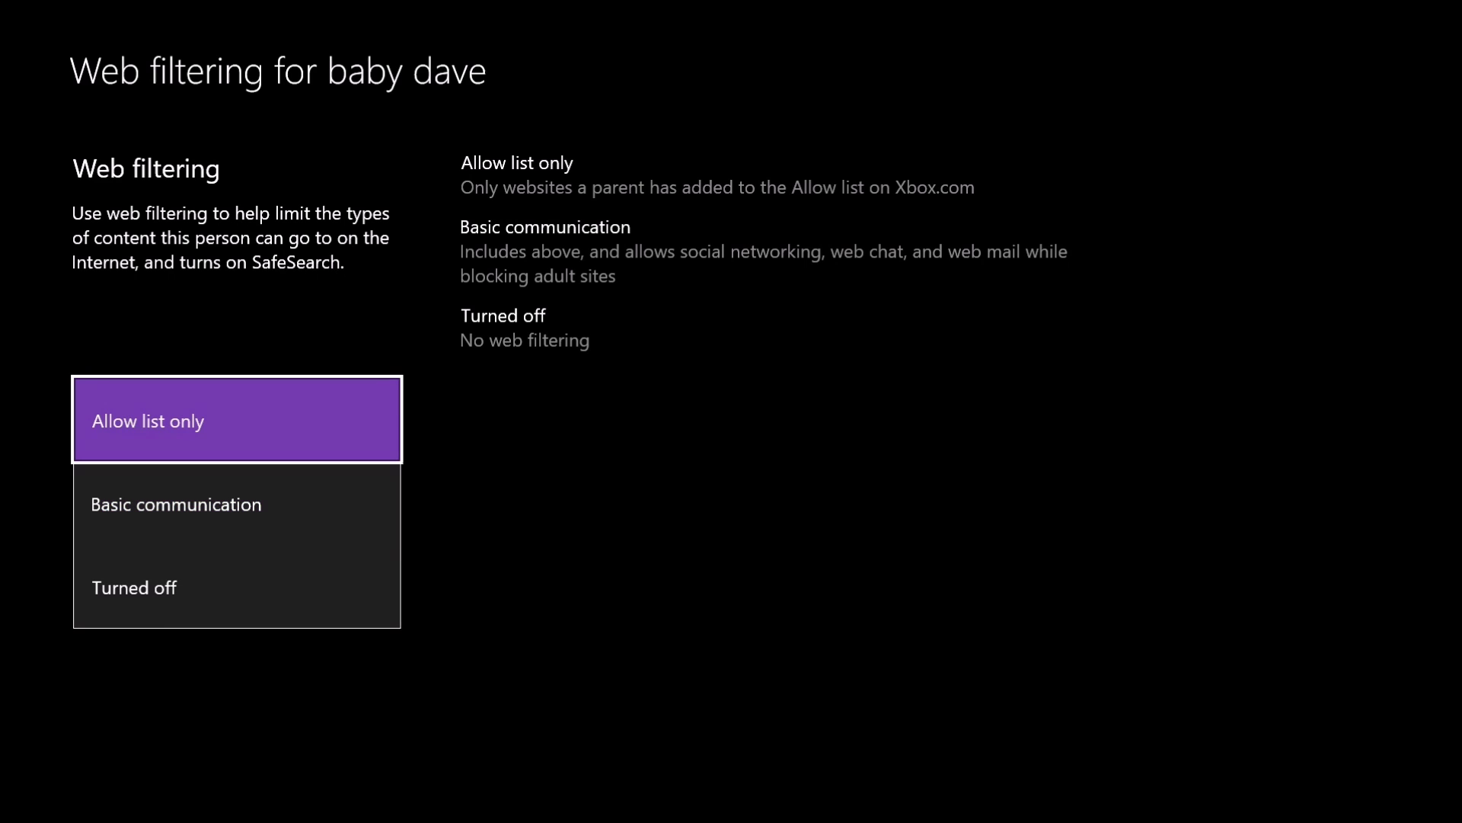
{"action": "key", "text": "Down"}
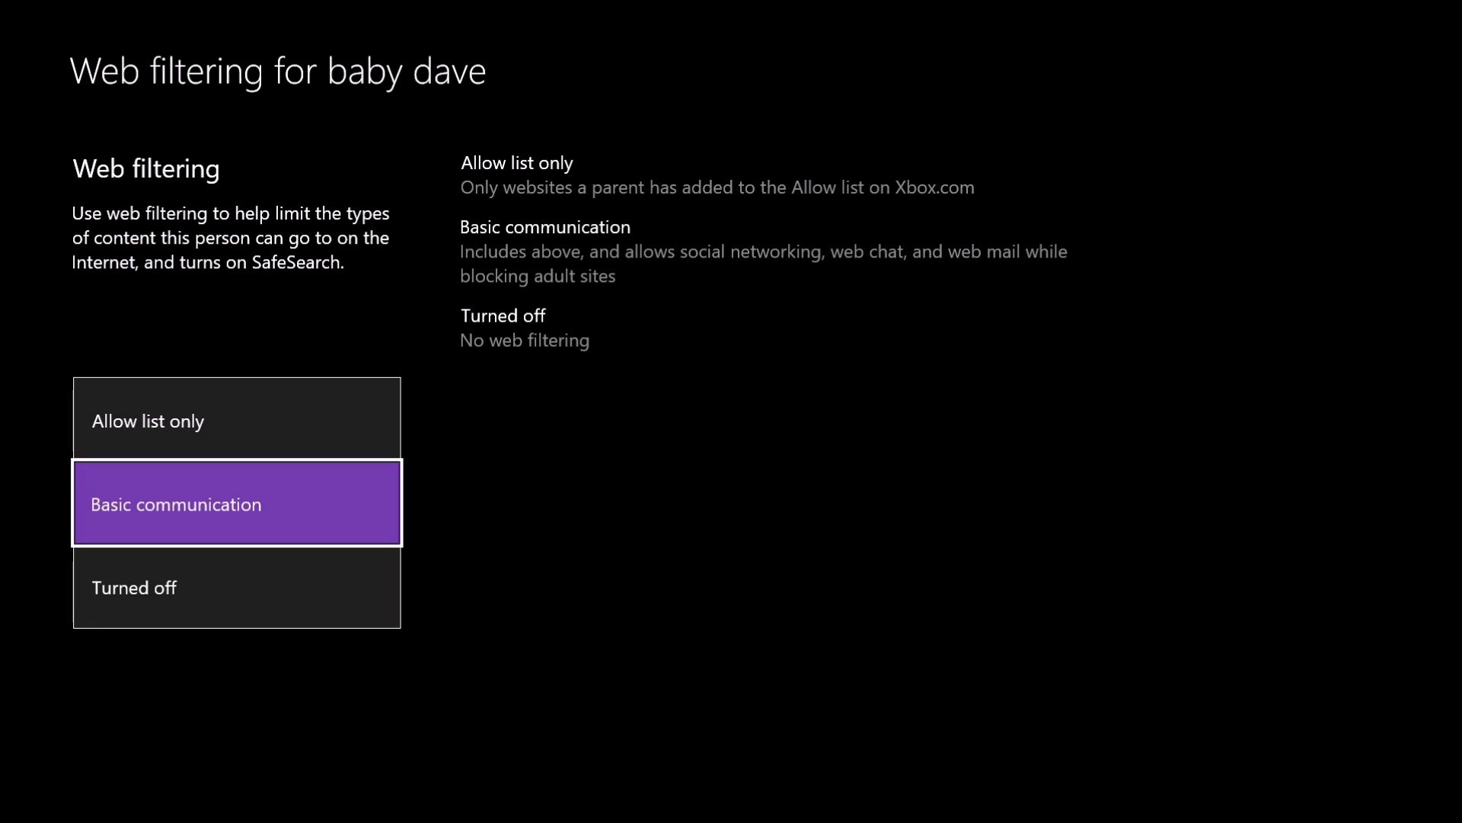
{"action": "key", "text": "Down"}
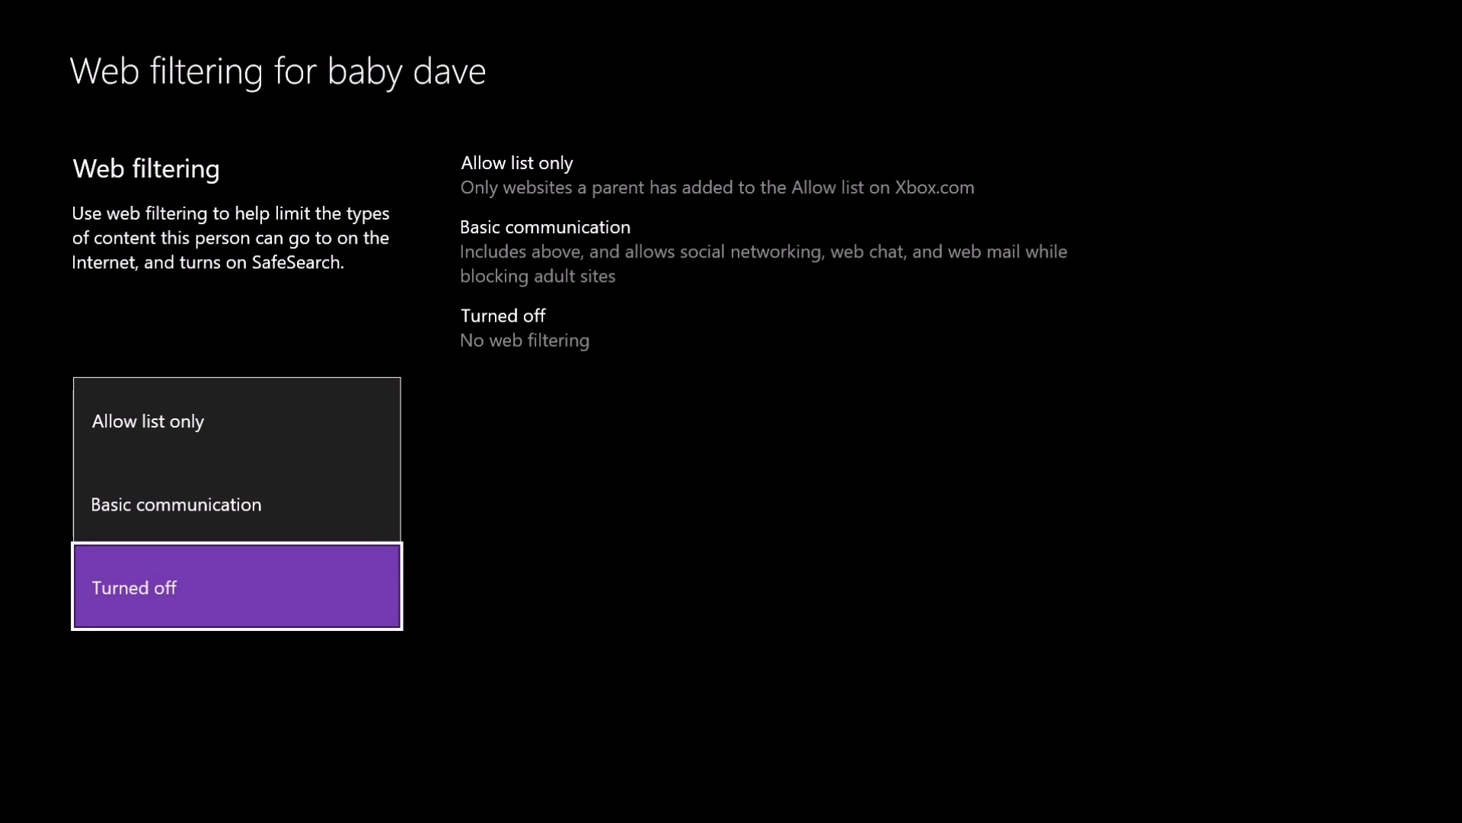
{"action": "key", "text": "Escape"}
{"action": "key", "text": "Escape"}
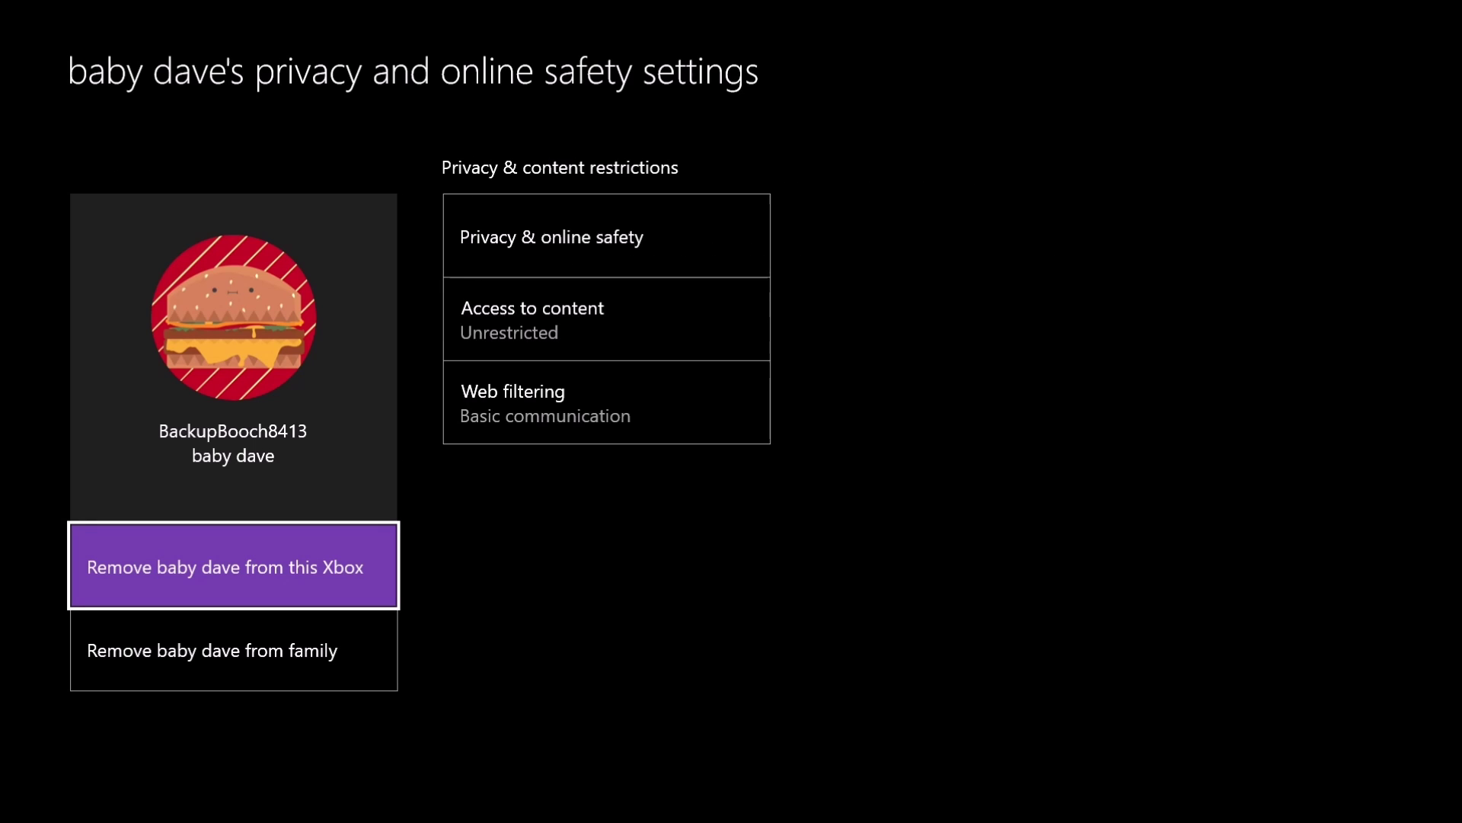
{"action": "key", "text": "Right"}
{"action": "key", "text": "Up"}
{"action": "key", "text": "Return"}
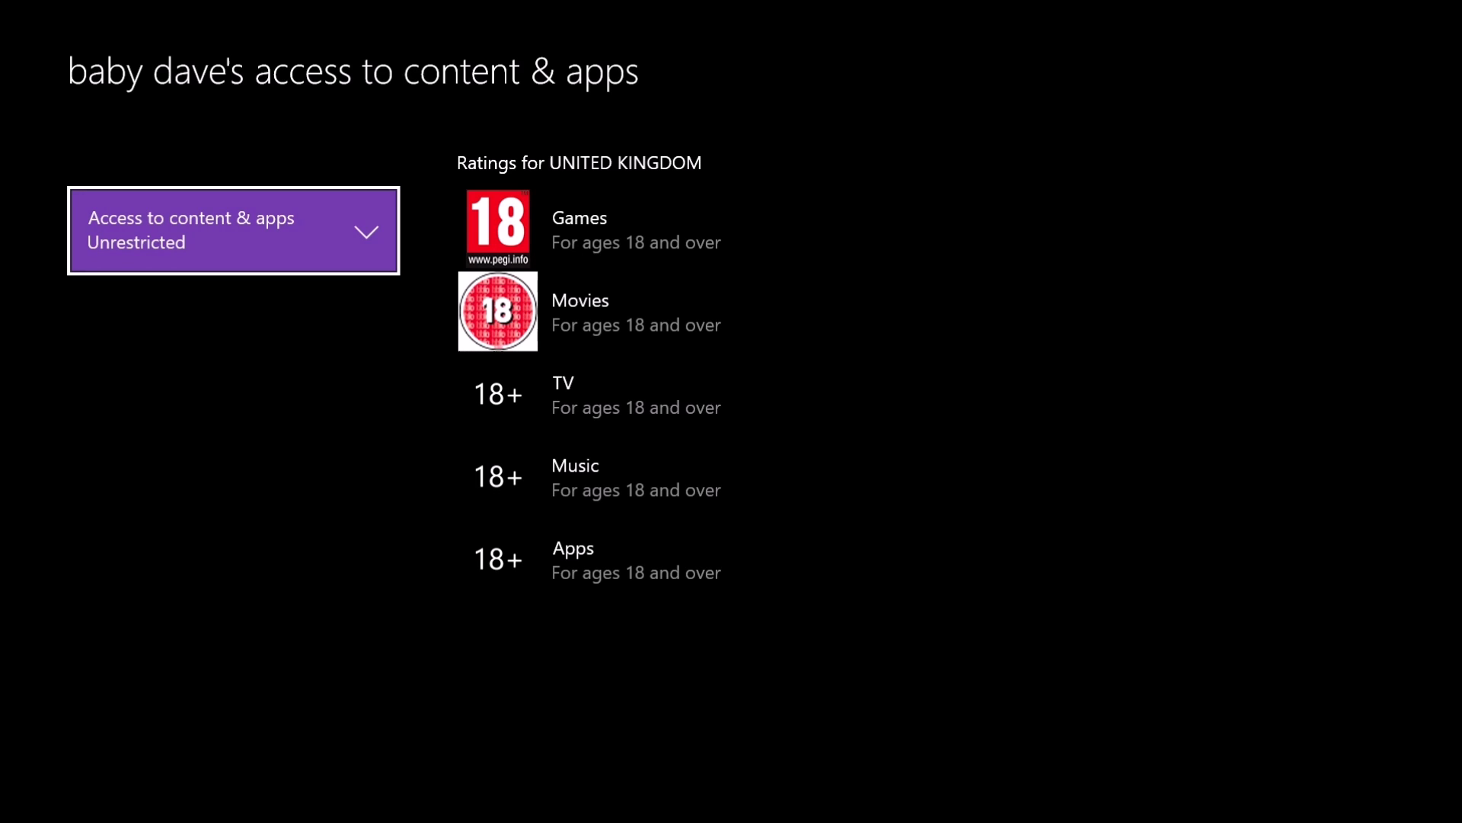
{"action": "key", "text": "Return"}
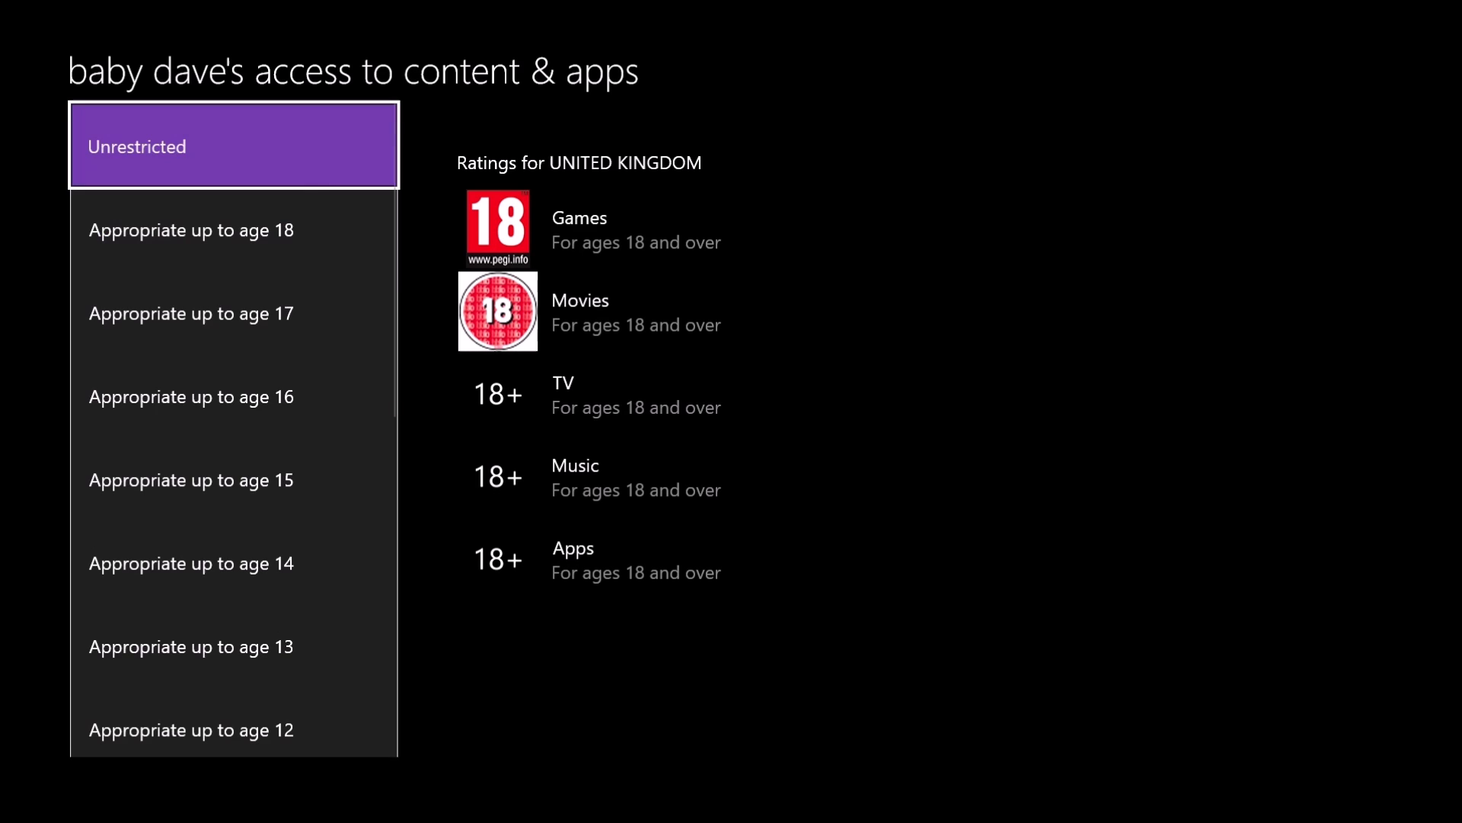
{"action": "key", "text": "Down"}
{"action": "key", "text": "Down"}
{"action": "key", "text": "Down"}
{"action": "key", "text": "Down"}
{"action": "key", "text": "Down"}
{"action": "key", "text": "Down"}
{"action": "key", "text": "Down"}
{"action": "key", "text": "Down"}
{"action": "key", "text": "Down"}
{"action": "key", "text": "Down"}
{"action": "key", "text": "Down"}
{"action": "key", "text": "Down"}
{"action": "key", "text": "Down"}
{"action": "key", "text": "Down"}
{"action": "key", "text": "Down"}
{"action": "key", "text": "Down"}
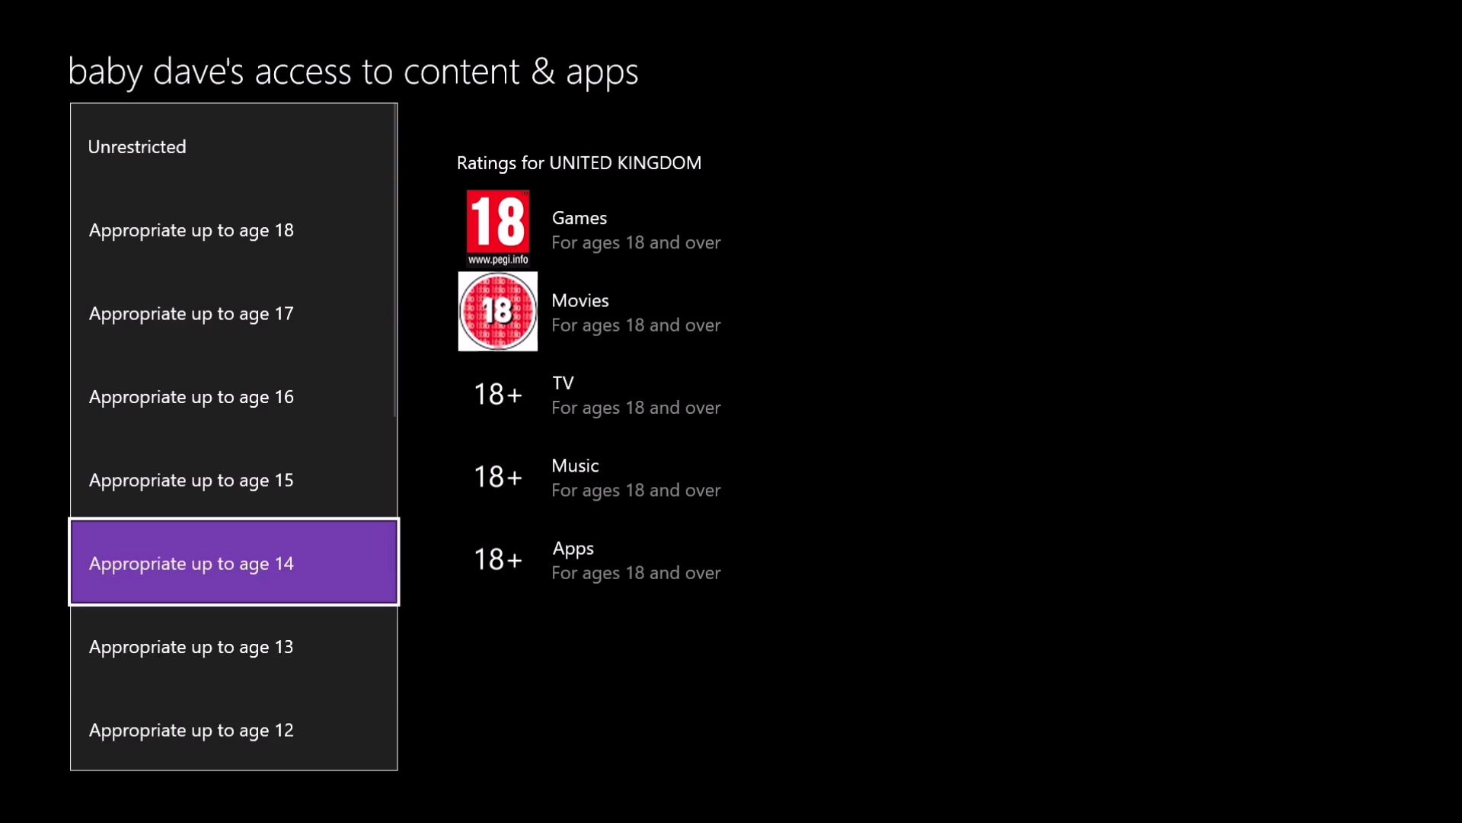
{"action": "key", "text": "Escape"}
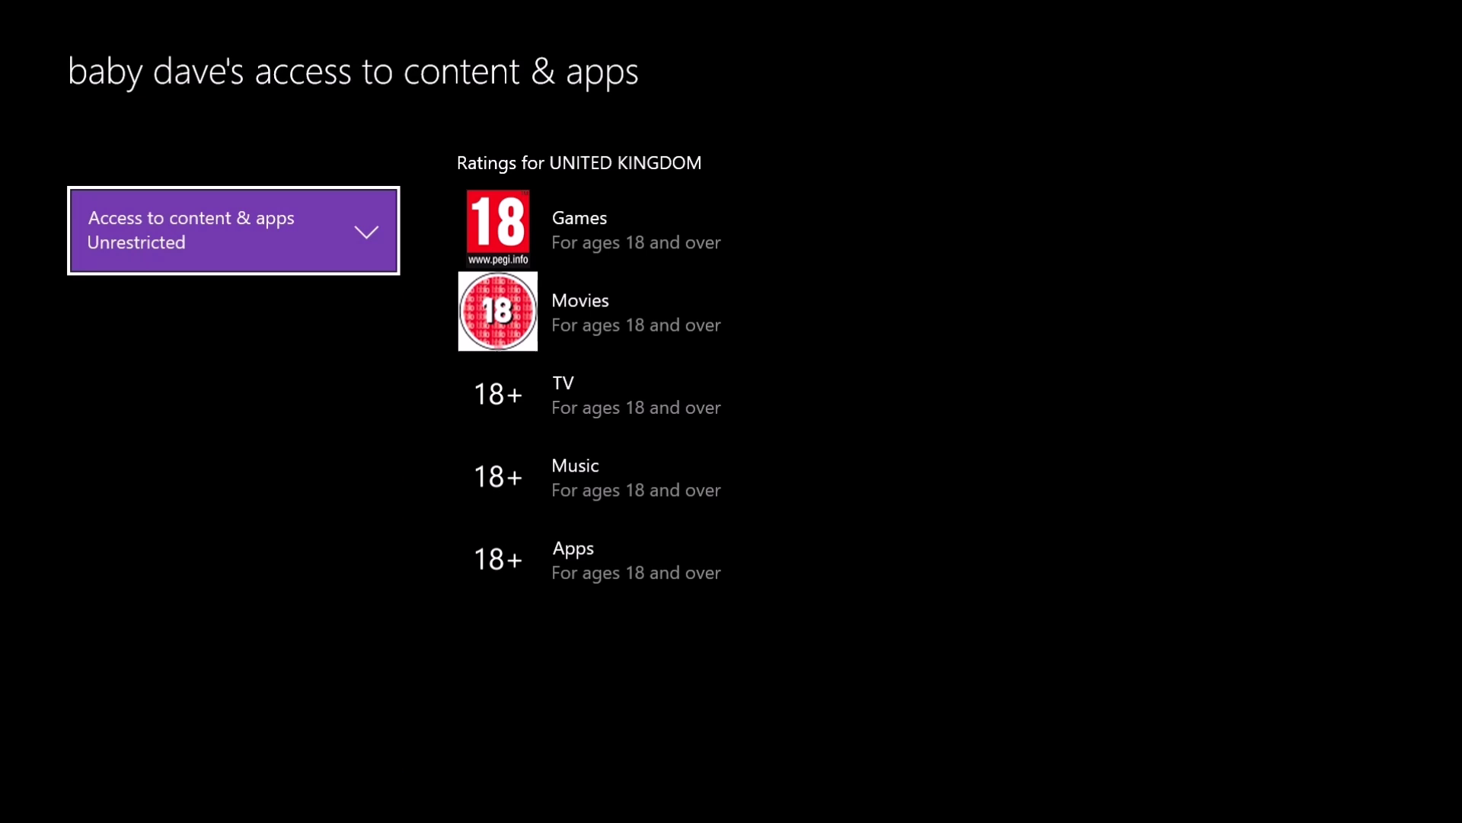
{"action": "key", "text": "Escape"}
{"action": "key", "text": "Right"}
{"action": "key", "text": "Up"}
{"action": "key", "text": "Up"}
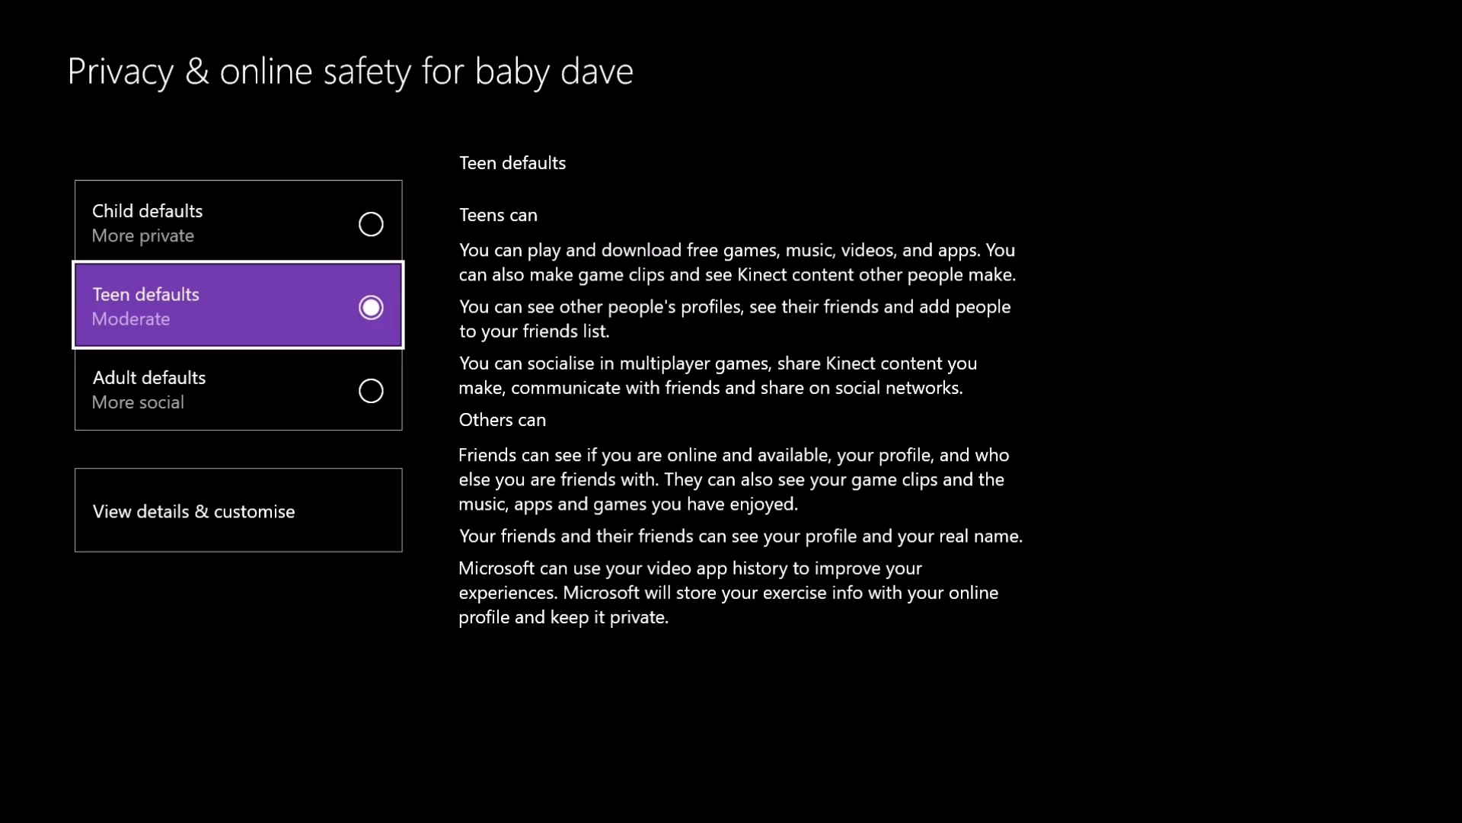
{"action": "key", "text": "Up"}
{"action": "key", "text": "Down"}
{"action": "key", "text": "Down"}
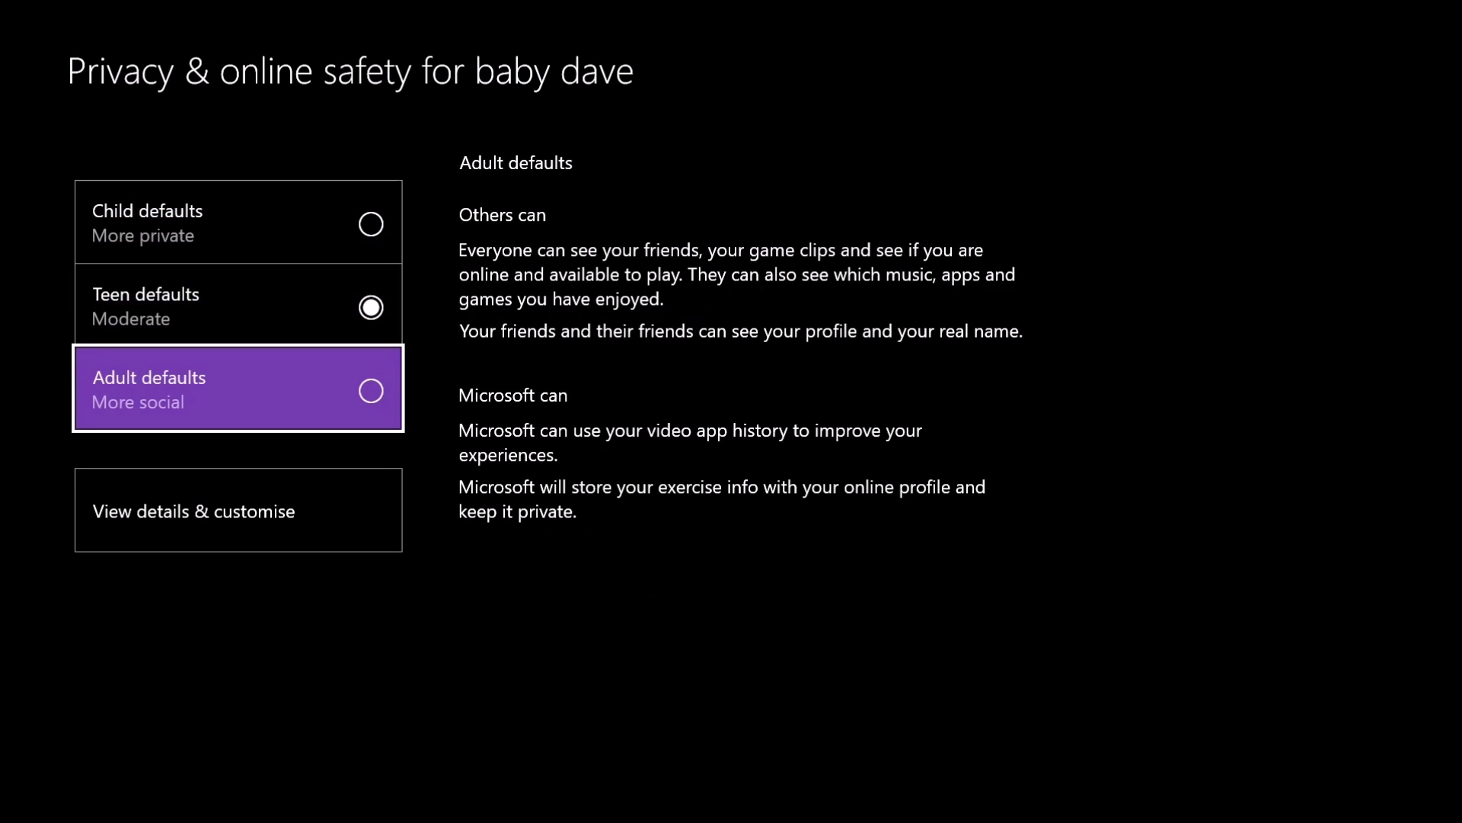
{"action": "key", "text": "Escape"}
{"action": "key", "text": "Down"}
{"action": "key", "text": "Return"}
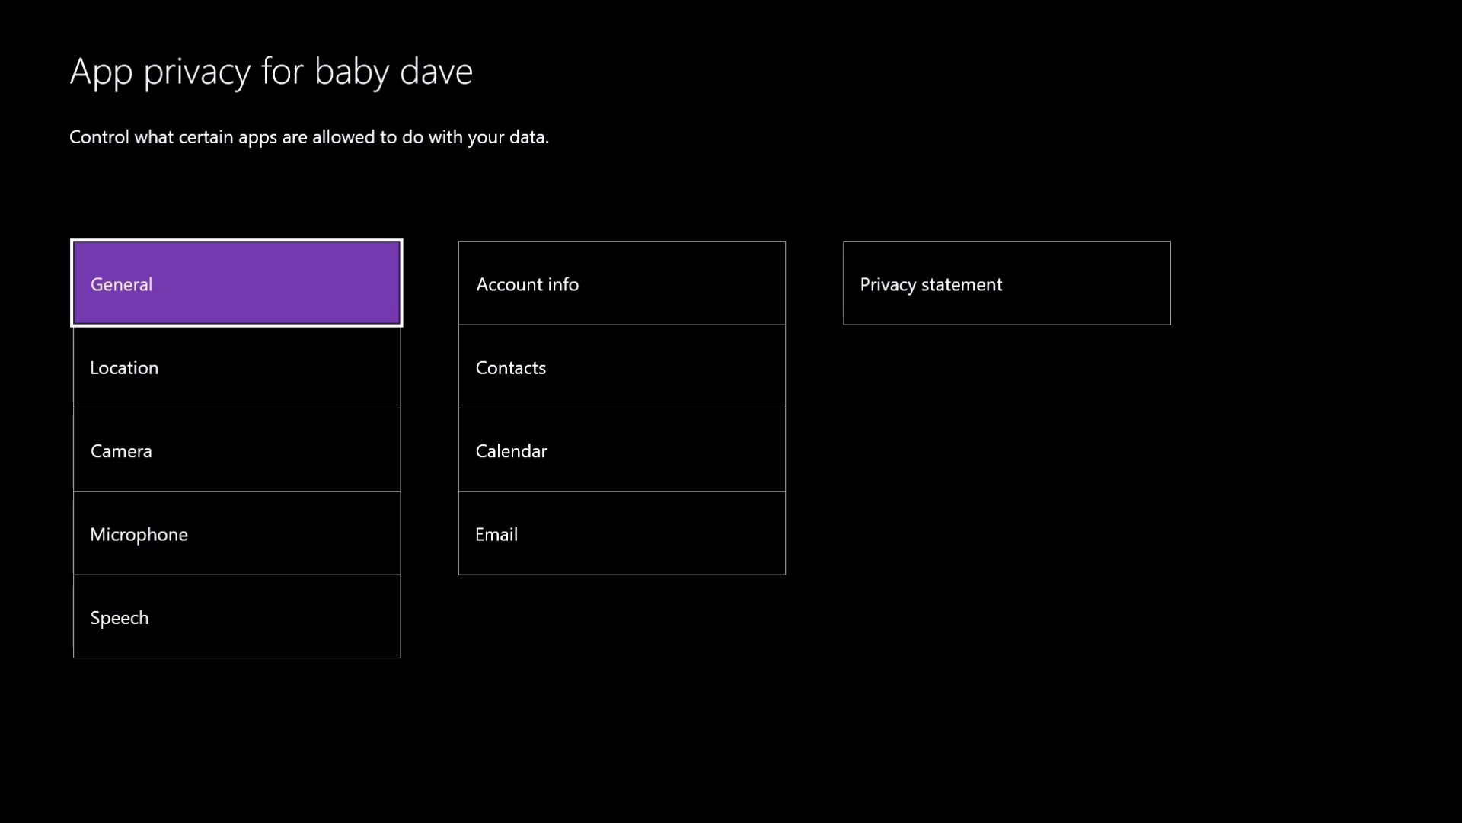
{"action": "key", "text": "Down"}
{"action": "key", "text": "Down"}
{"action": "key", "text": "Down"}
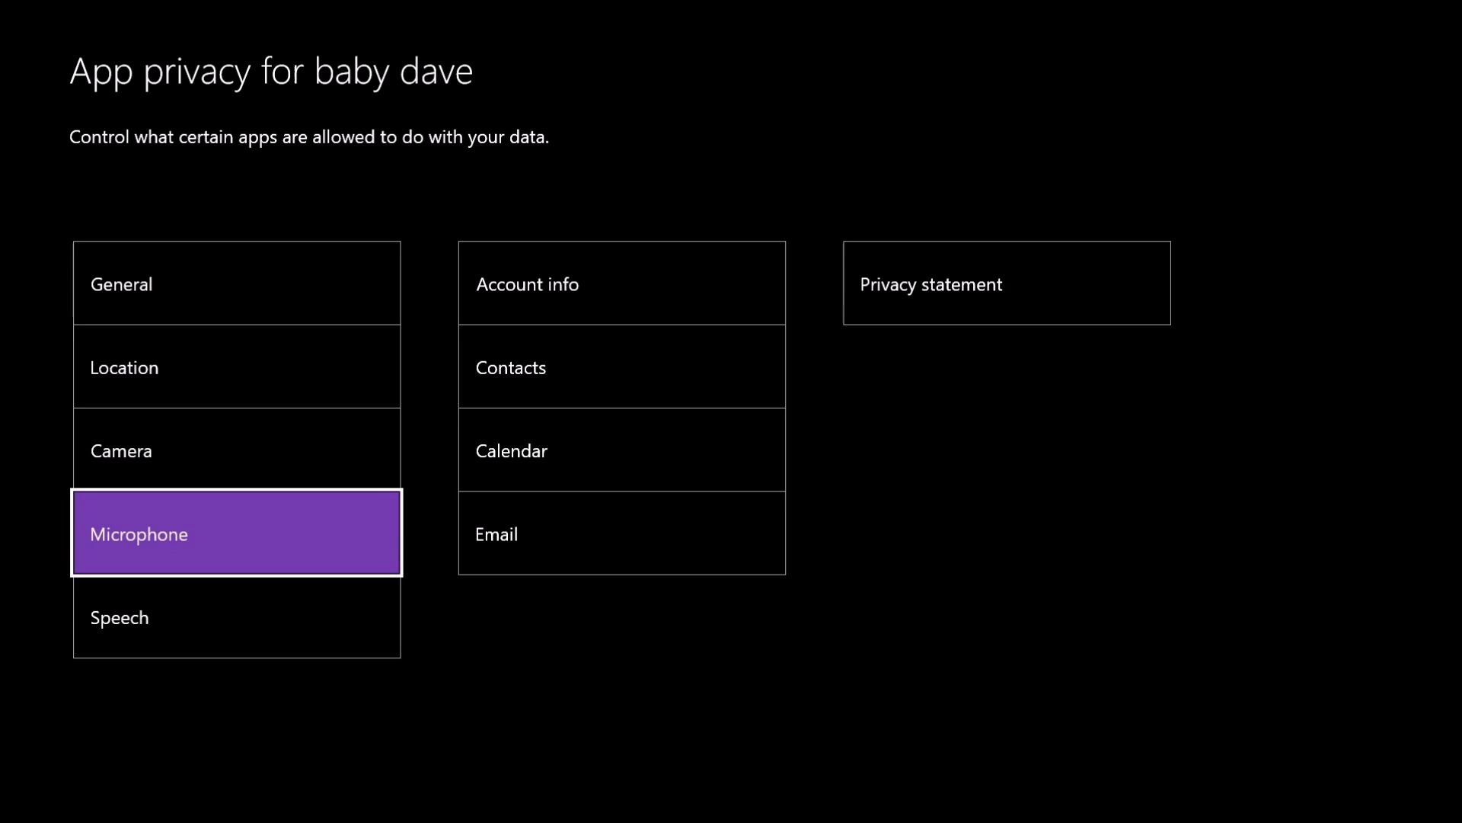
{"action": "key", "text": "Escape"}
{"action": "key", "text": "Escape"}
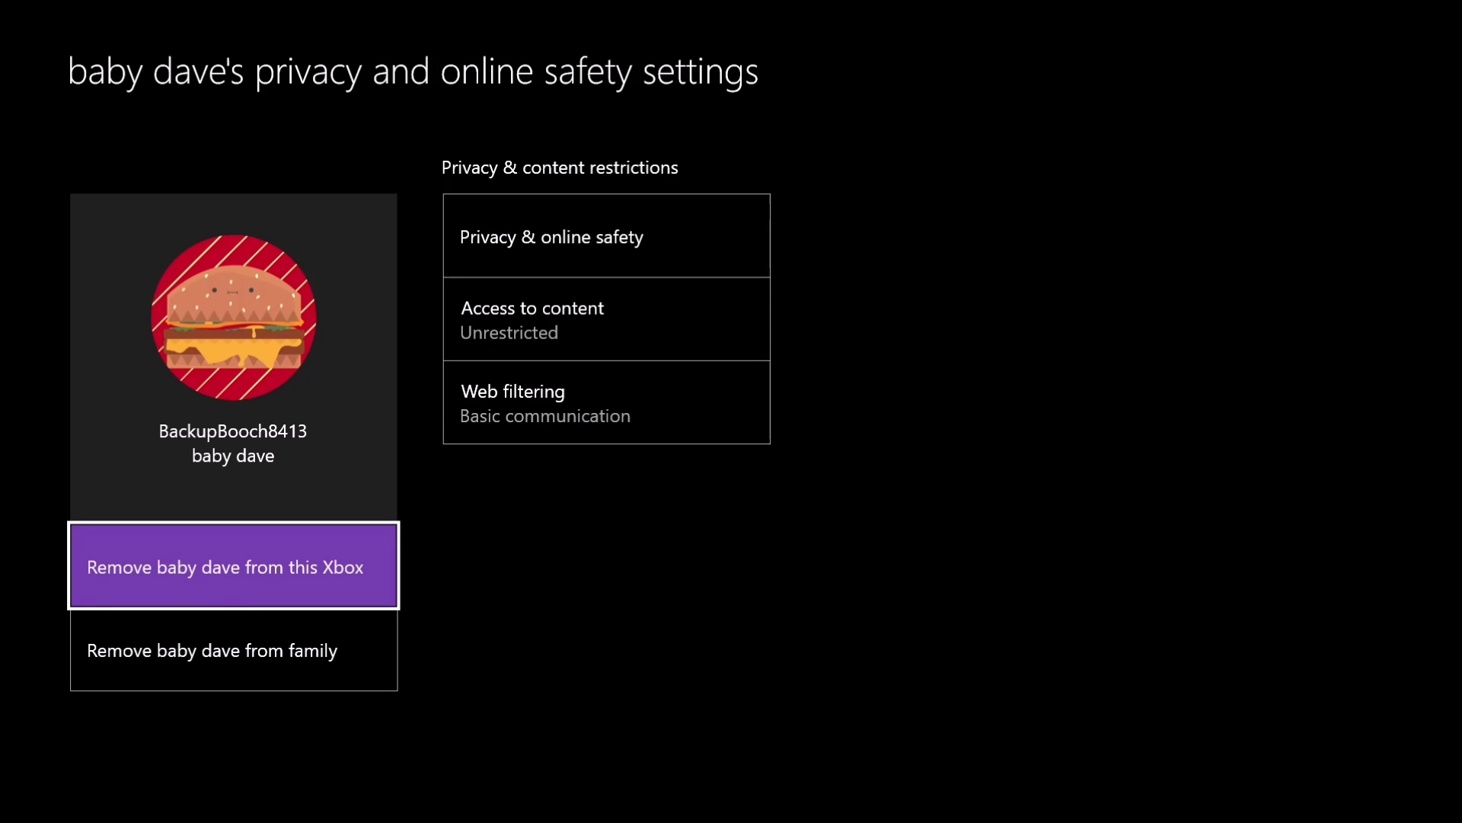
{"action": "key", "text": "Down"}
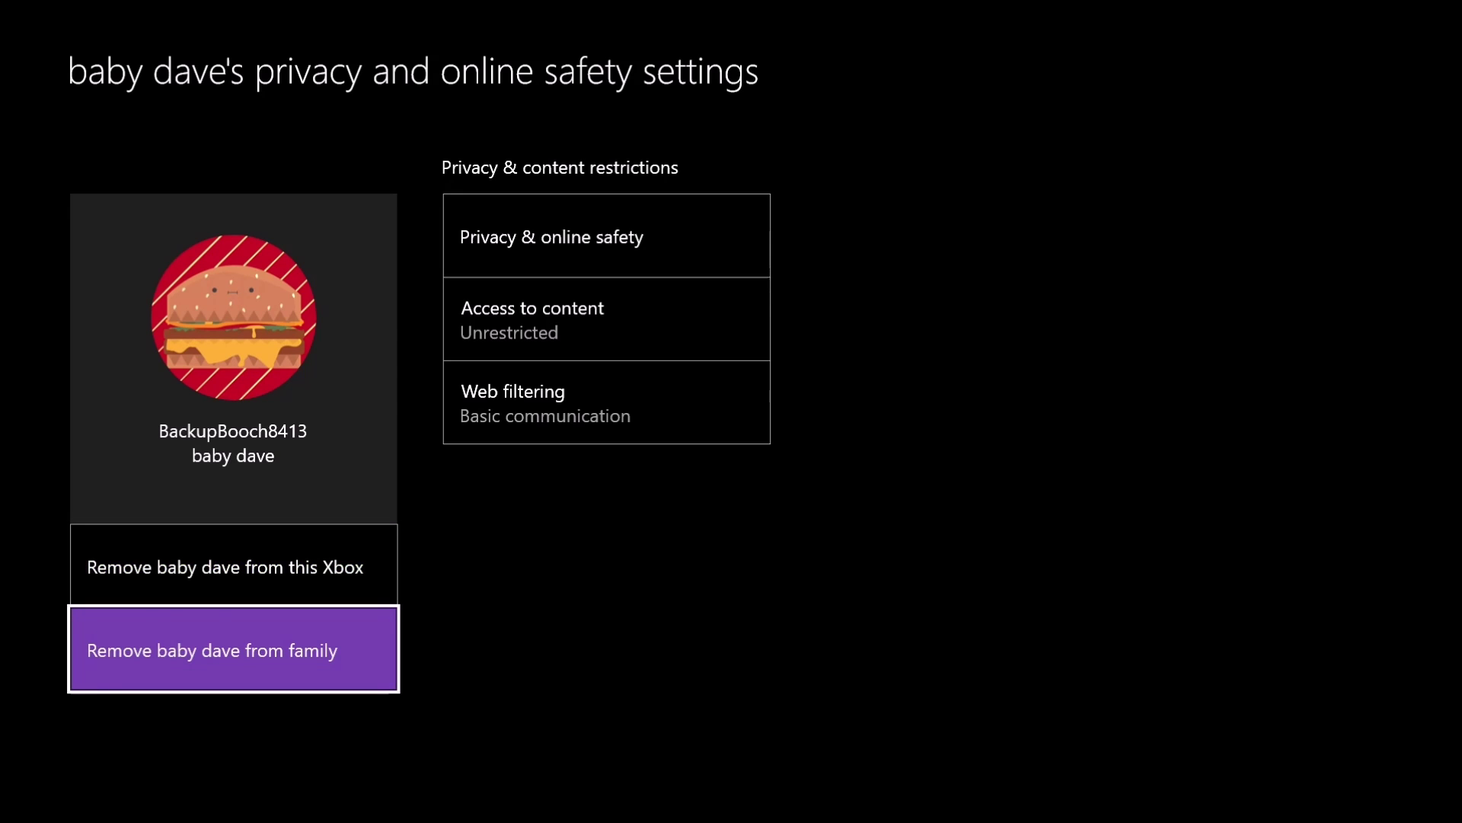